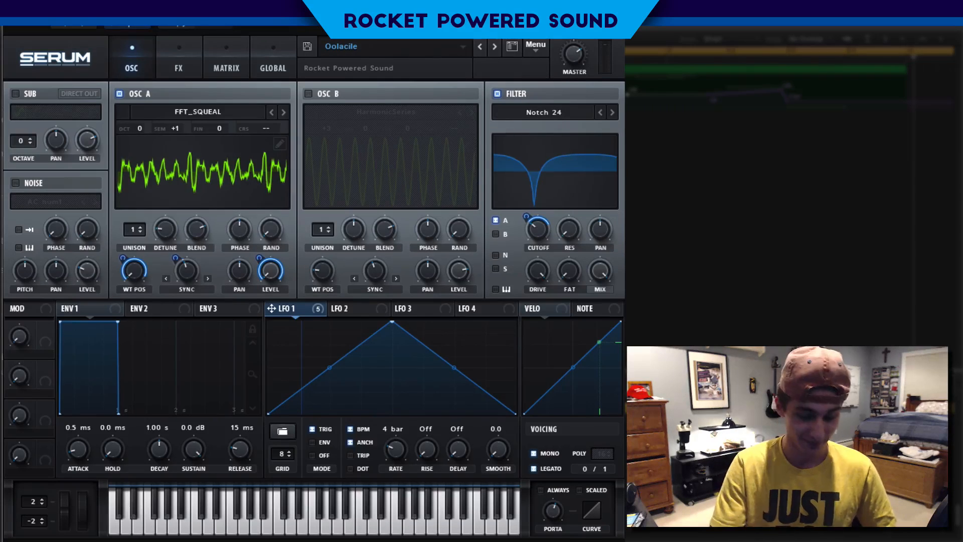
Play back the Oolacile patch to preview its sound, then stop playback.
key(space)
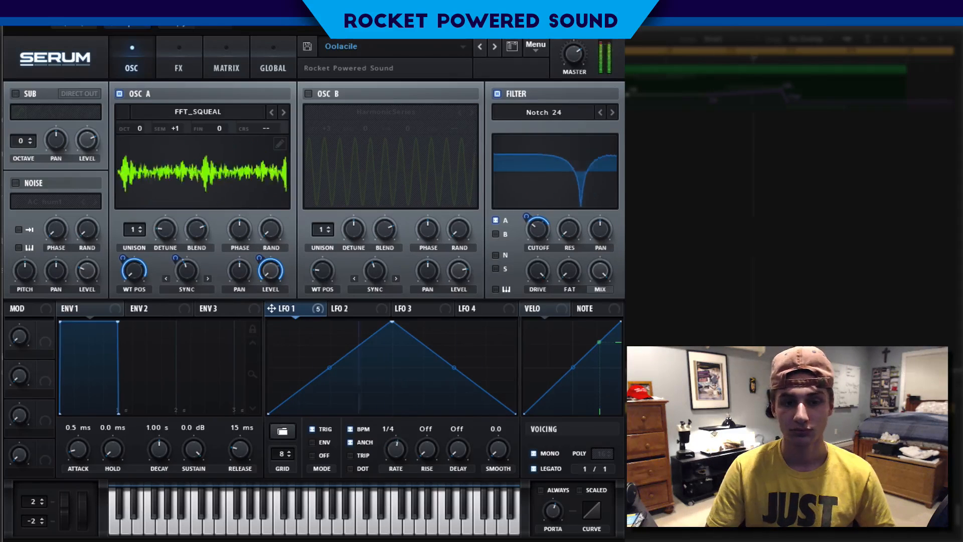
key(space)
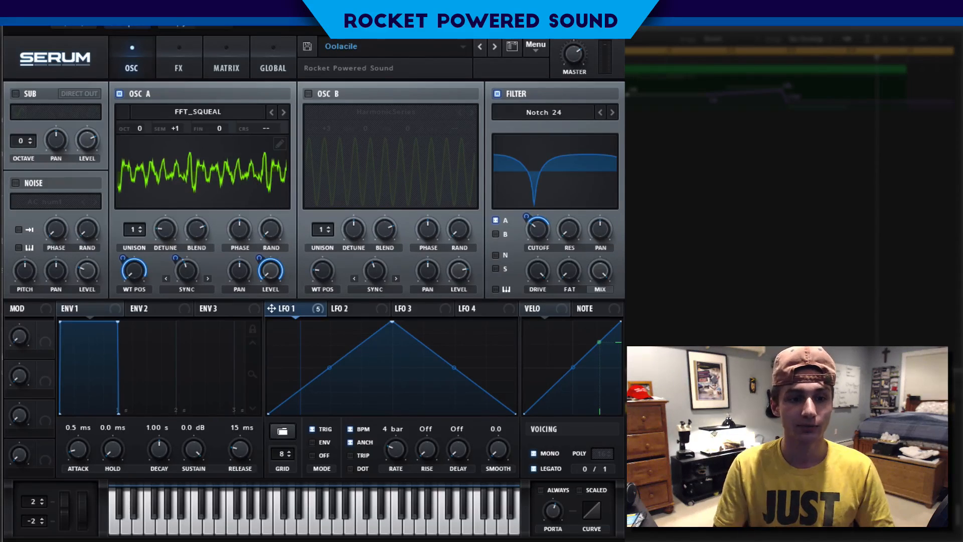
click(245, 117)
click(370, 137)
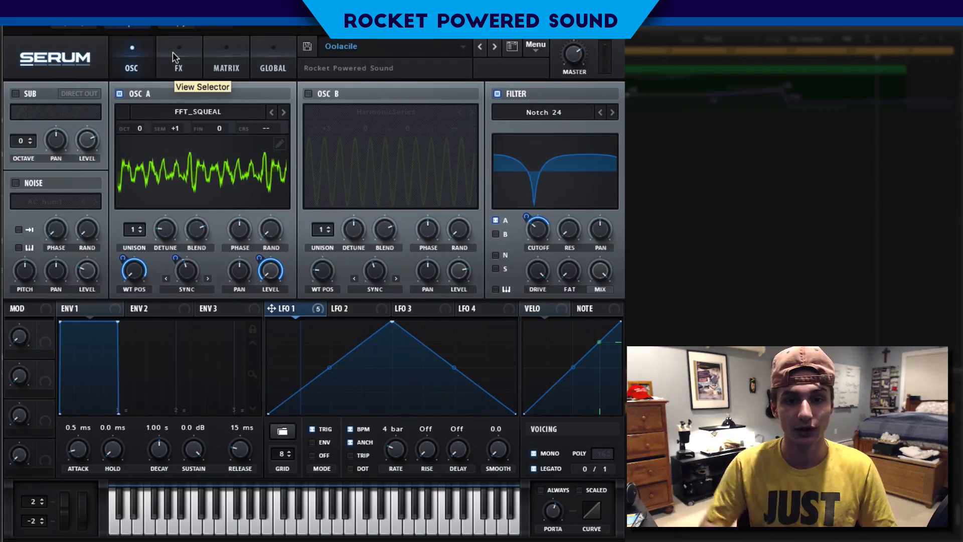
click(544, 47)
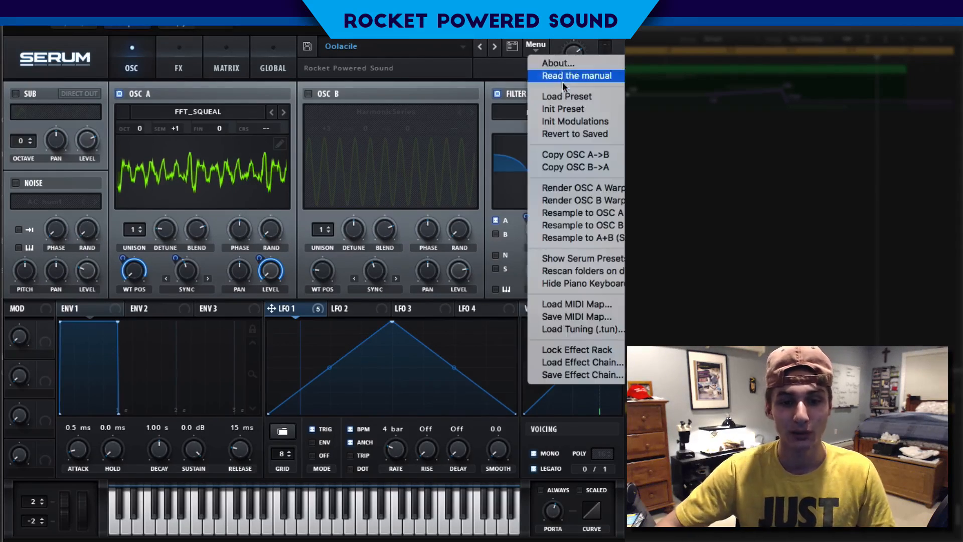
click(557, 97)
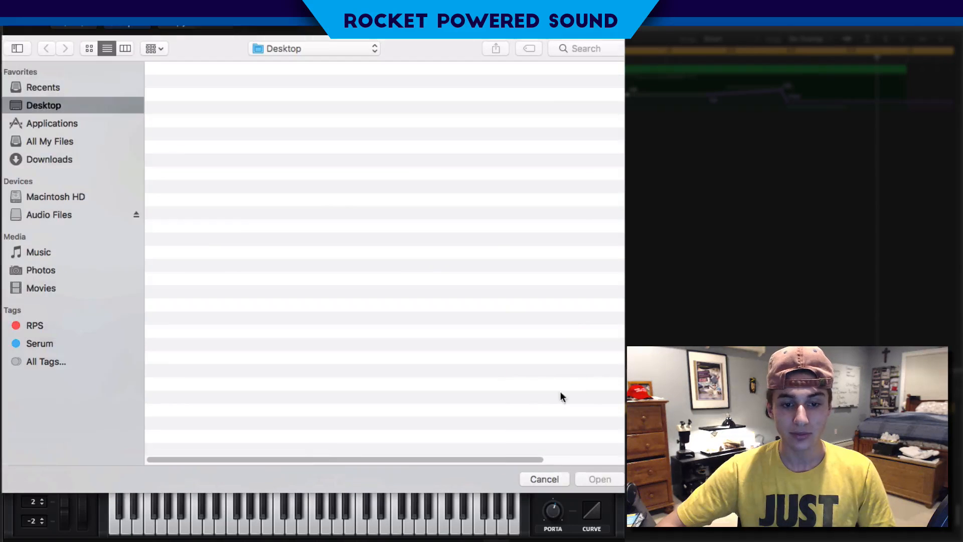
click(544, 479)
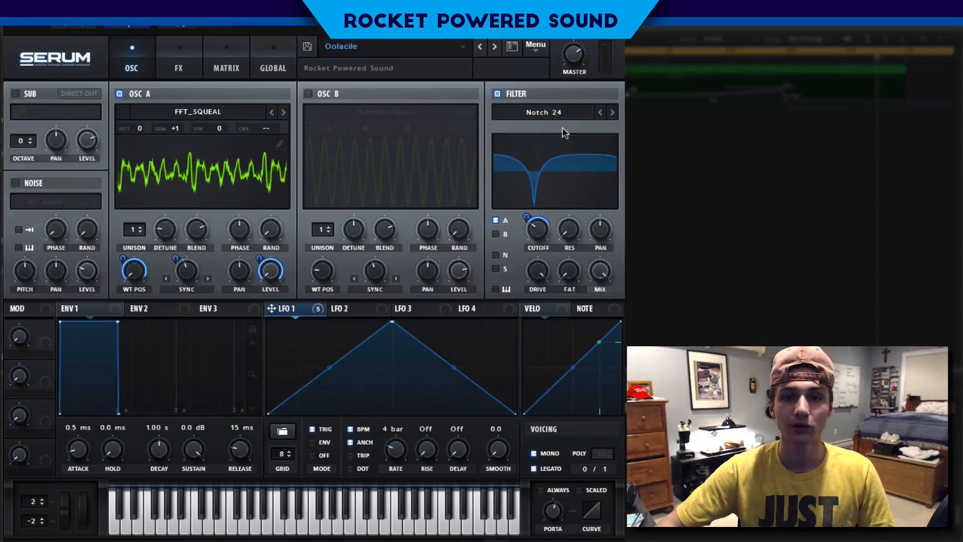
Reset the synth to the Init preset and load the Digital wavetable FFT_SQUEAL into oscillator A.
click(536, 46)
click(594, 109)
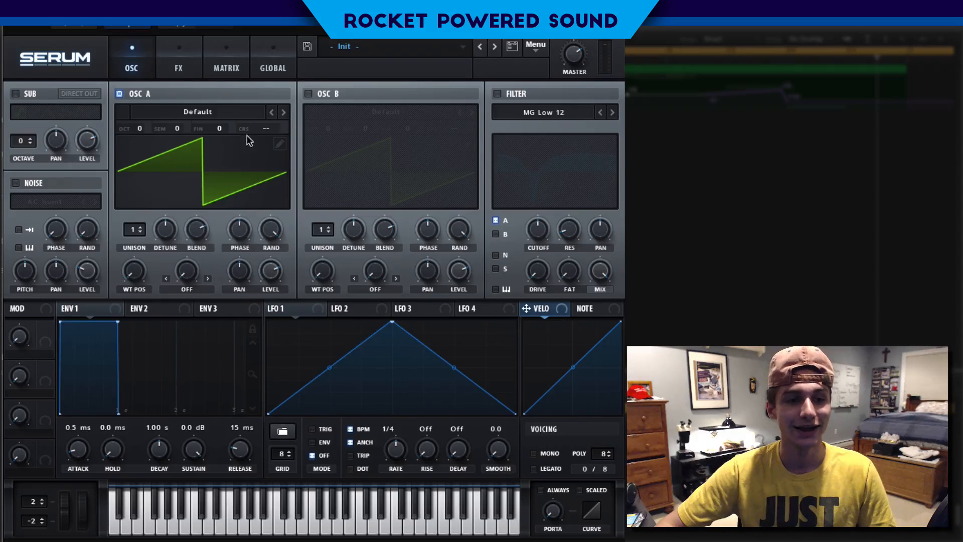
click(234, 109)
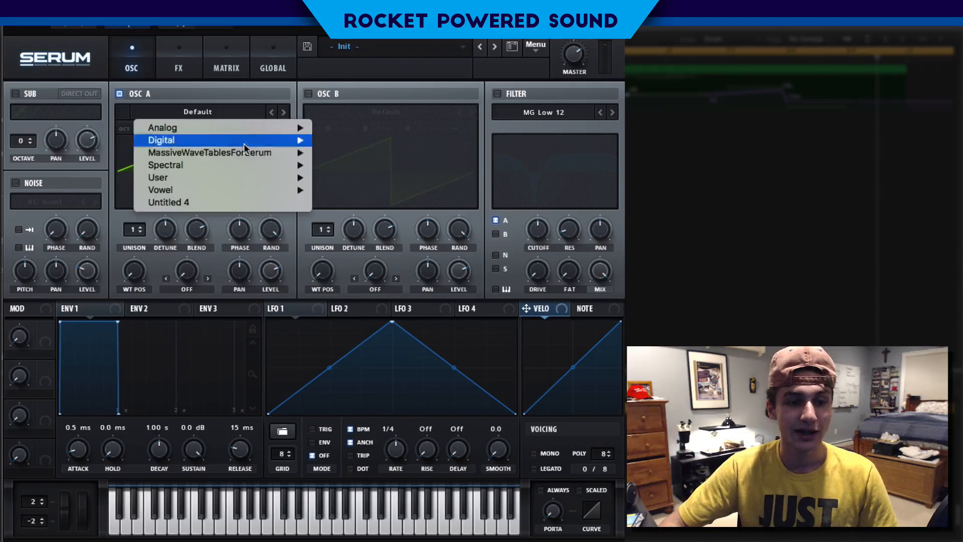
click(230, 83)
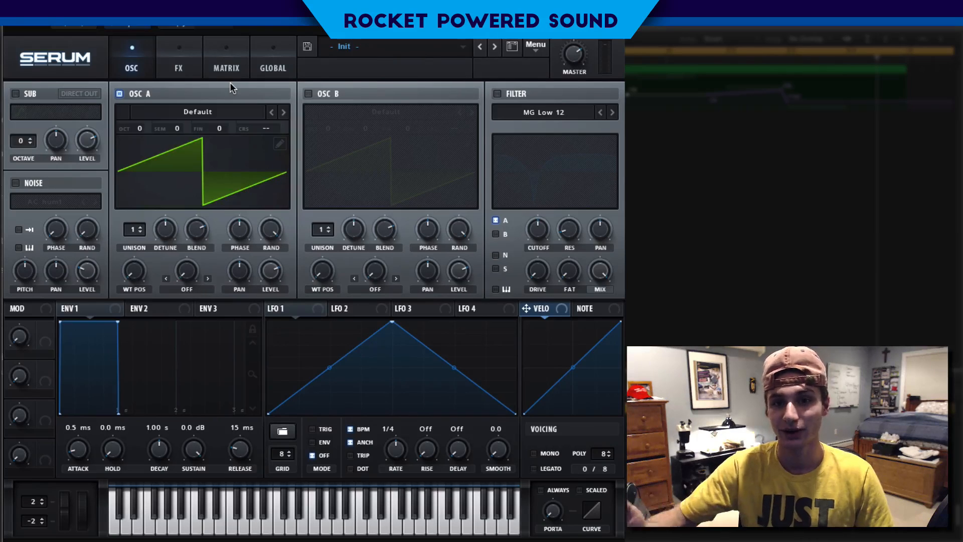
click(250, 113)
mouse_move(256, 129)
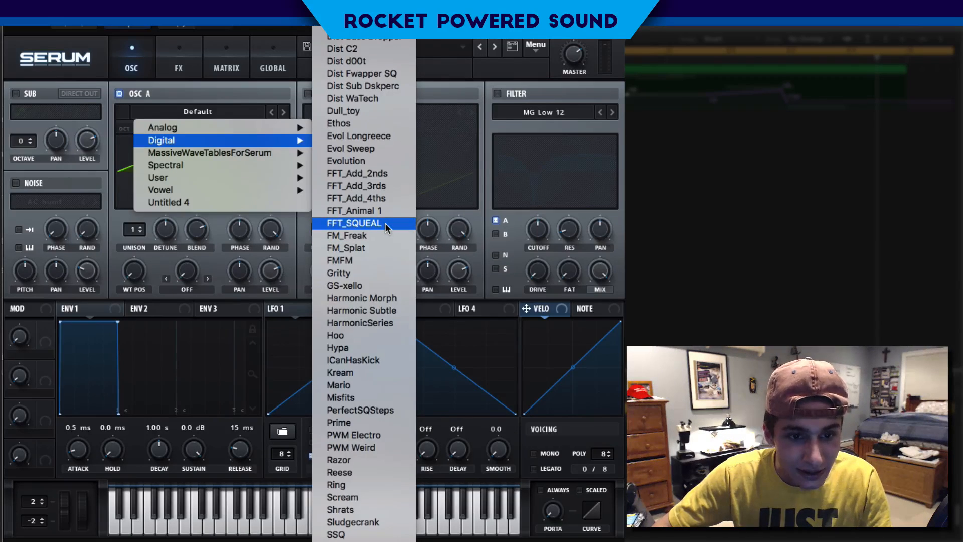
click(384, 223)
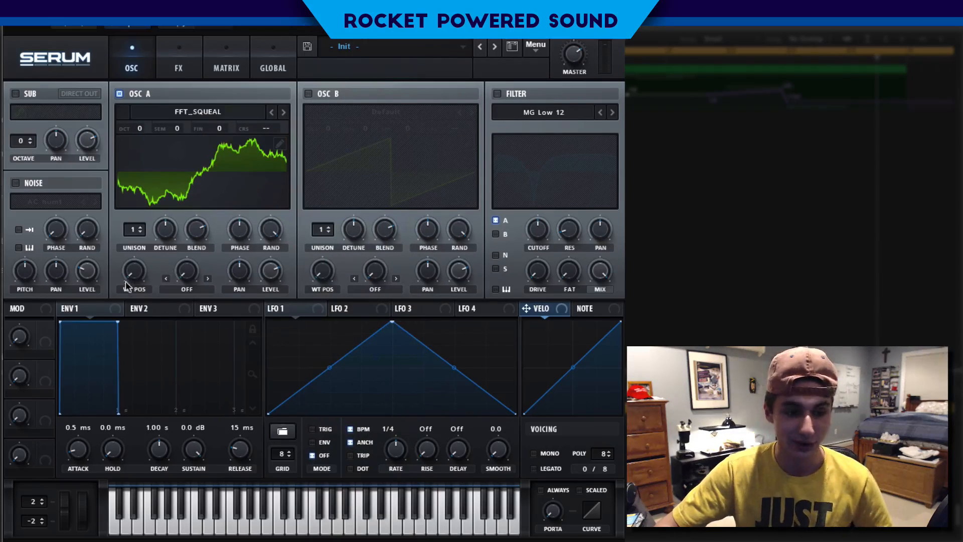
Sweep oscillator A's wavetable position up through its range and return it to the first frame.
drag(132, 274, 171, 164)
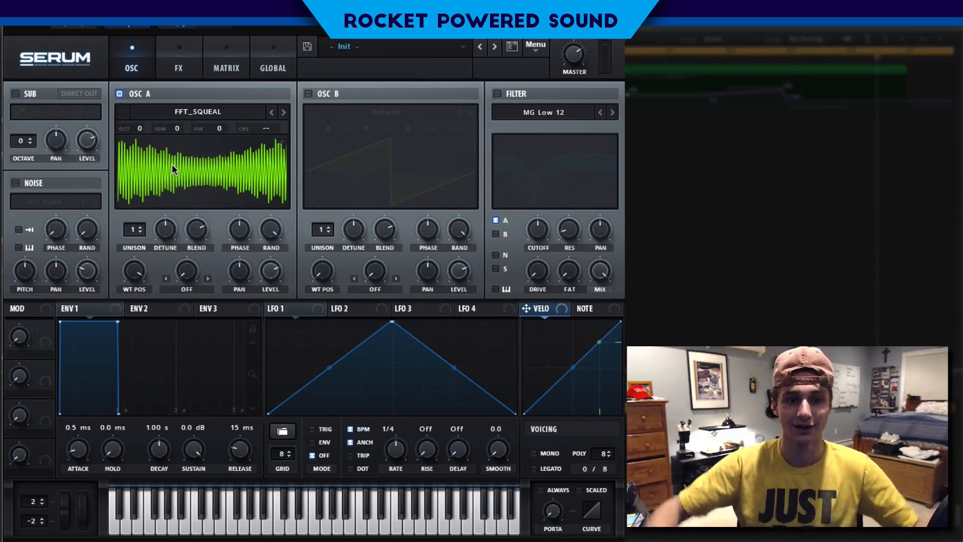
mouse_move(139, 268)
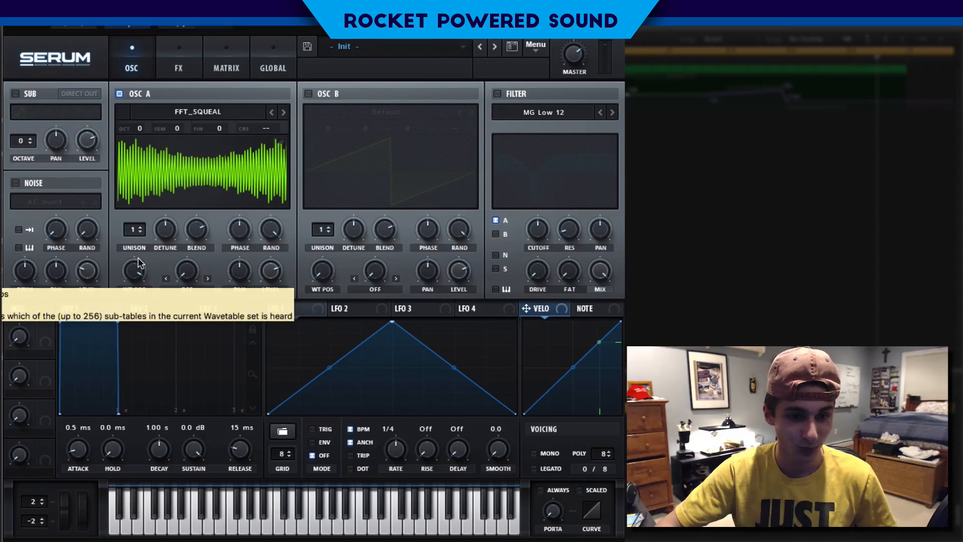
drag(138, 268, 91, 331)
drag(133, 272, 119, 313)
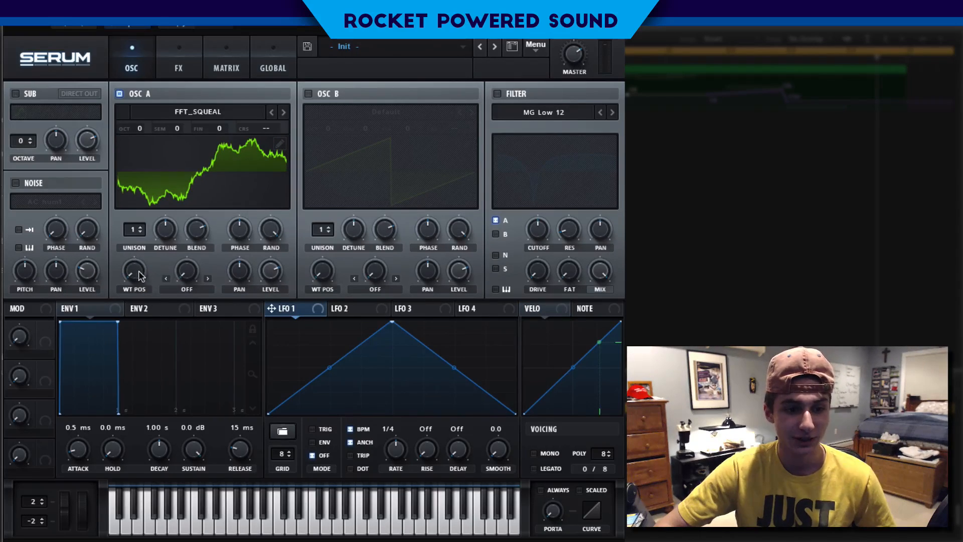
mouse_move(136, 275)
drag(136, 274, 95, 257)
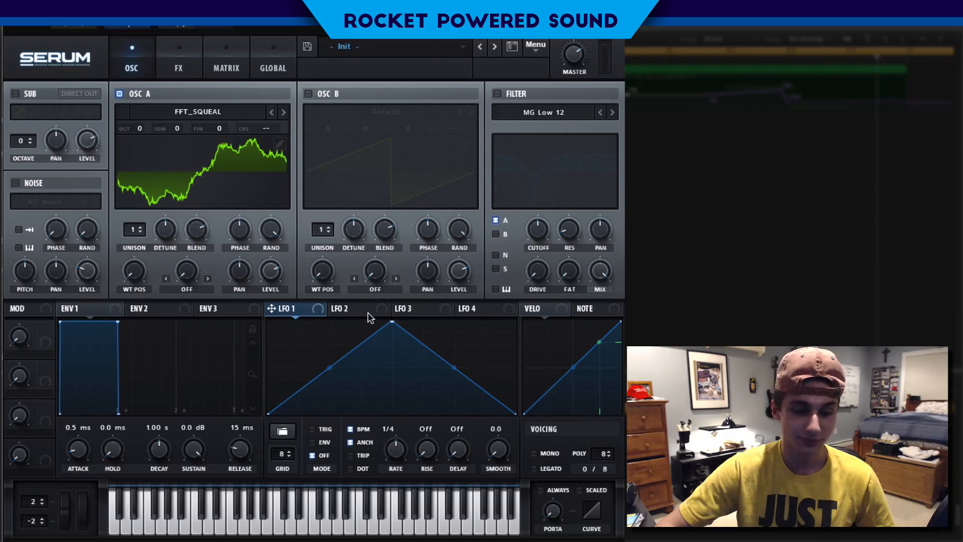
Assign LFO 1 to oscillator A's wavetable position, keeping the base position at the first frame.
drag(272, 308, 182, 159)
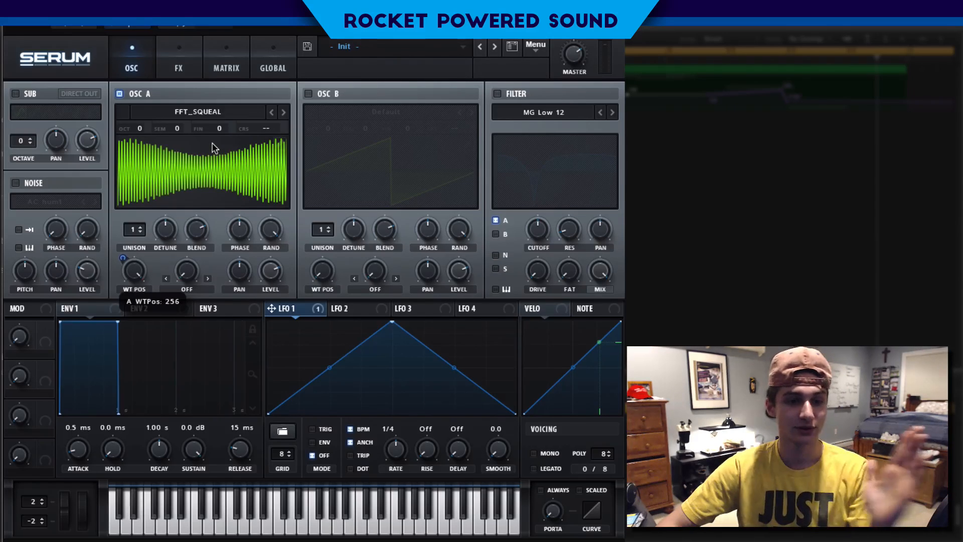
drag(201, 157, 126, 276)
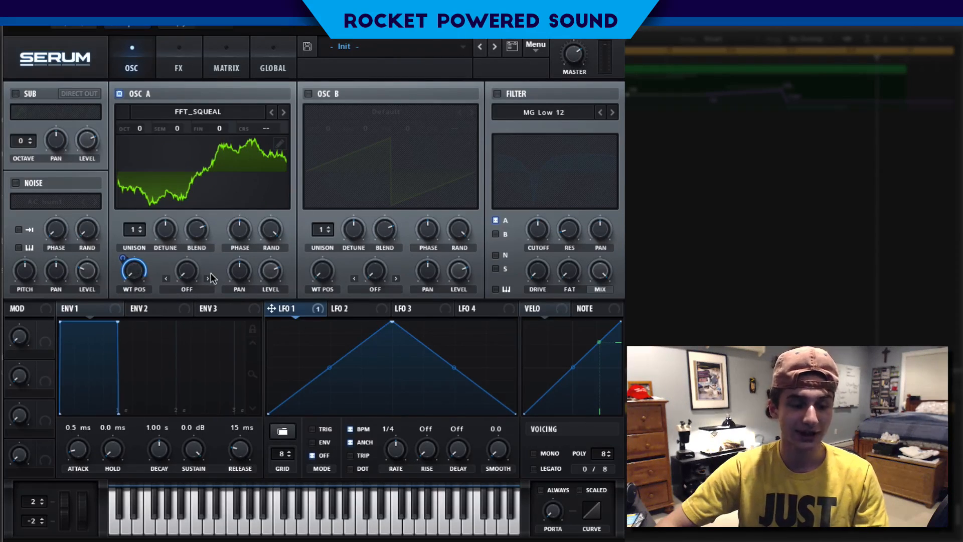
Set oscillator A's warp mode to Sync (No Window) and raise its warp amount.
click(198, 290)
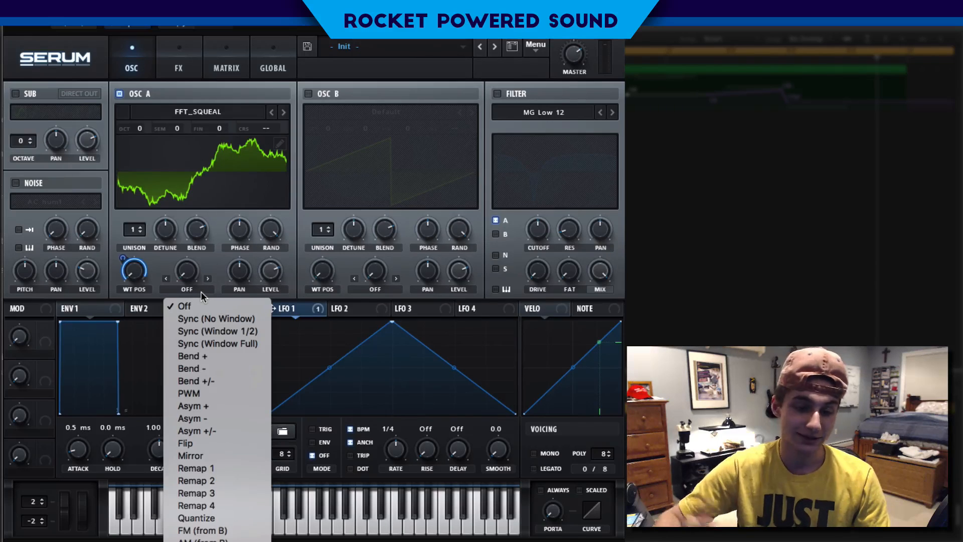
click(206, 320)
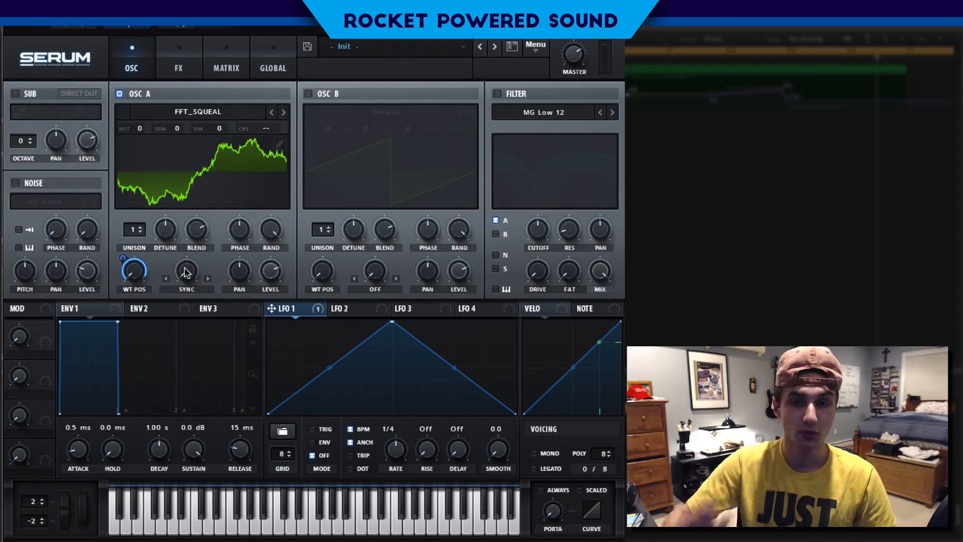
drag(186, 272, 188, 207)
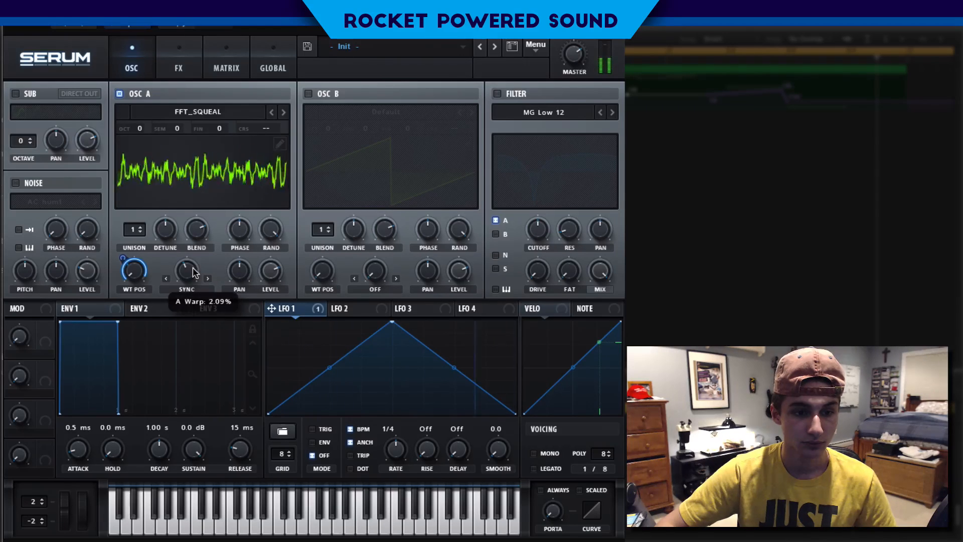
drag(193, 267, 194, 271)
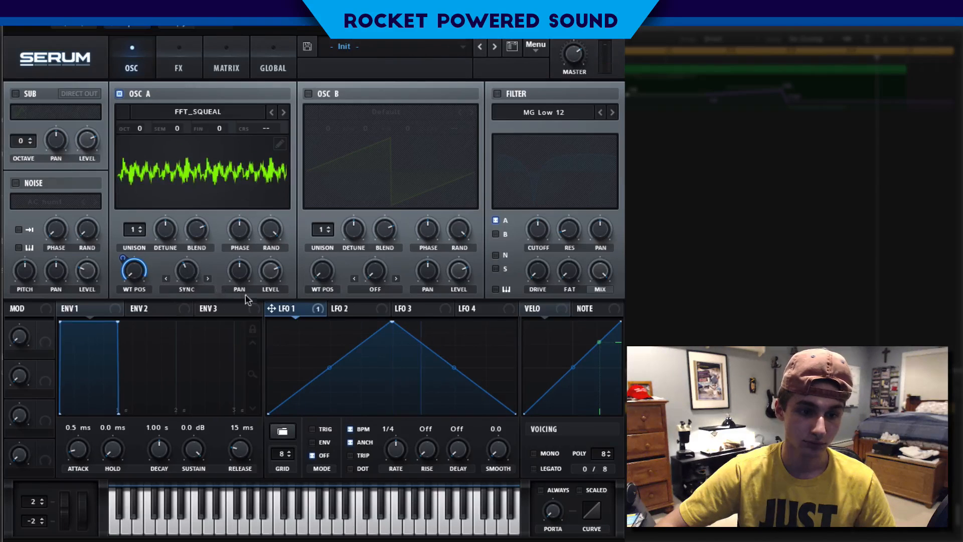
drag(195, 276, 192, 275)
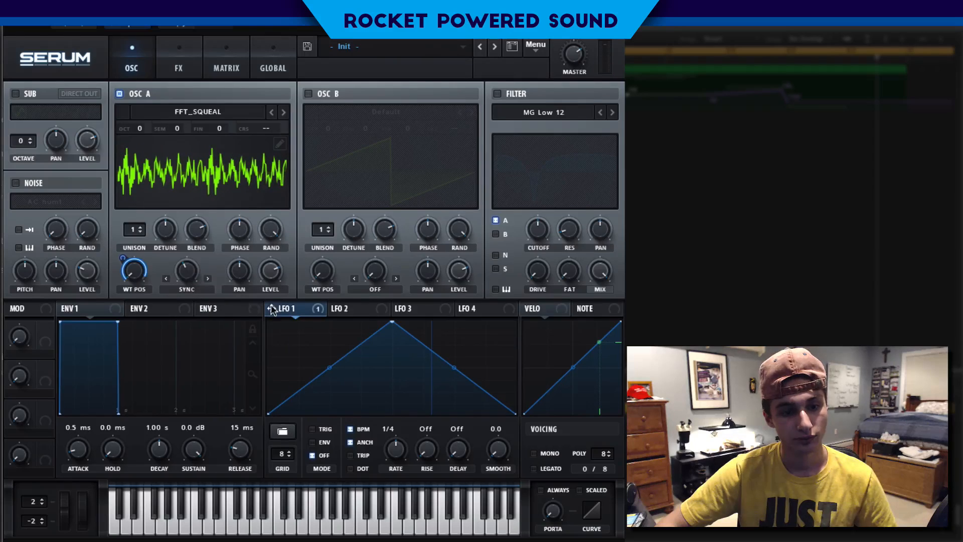
Assign LFO 1 to oscillator A's sync warp amount and set the LFO mode to Trig.
drag(271, 308, 137, 265)
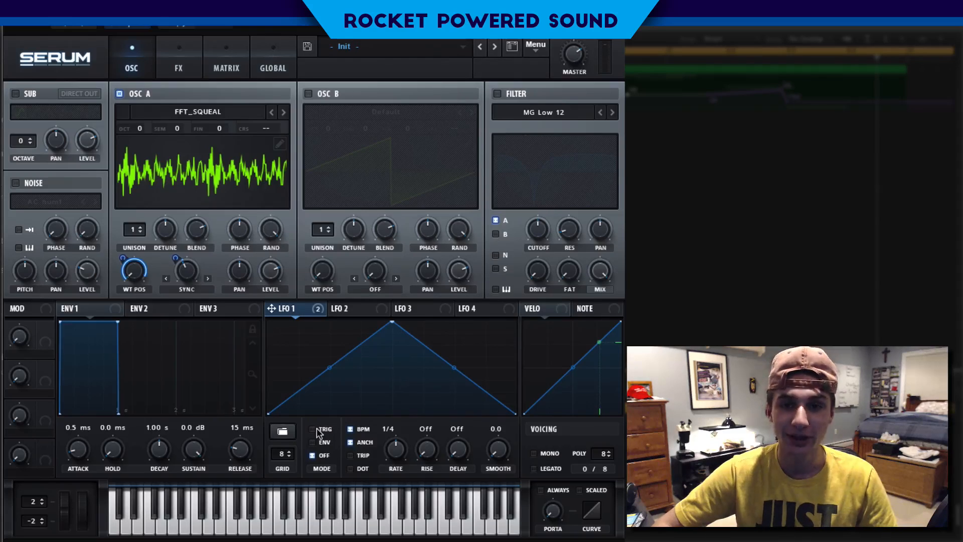
mouse_move(330, 432)
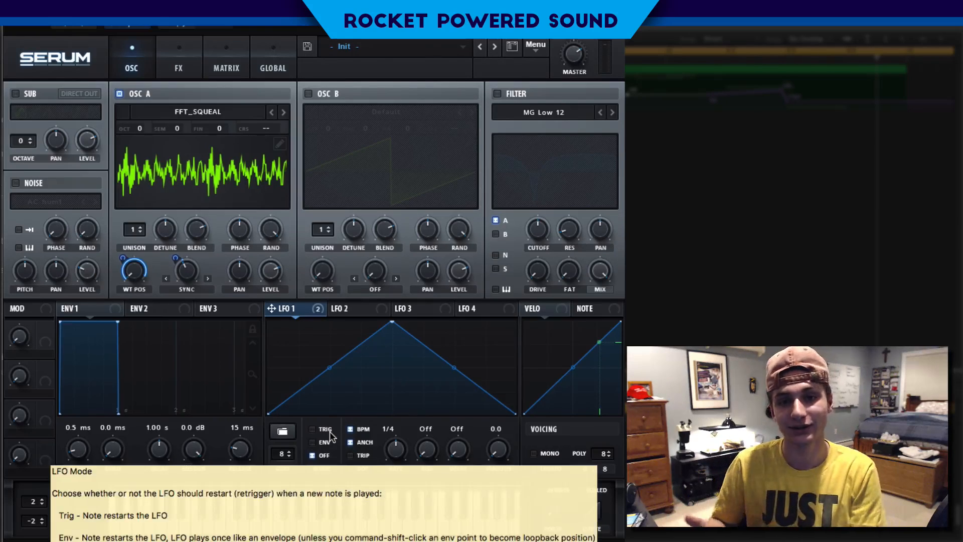
click(330, 431)
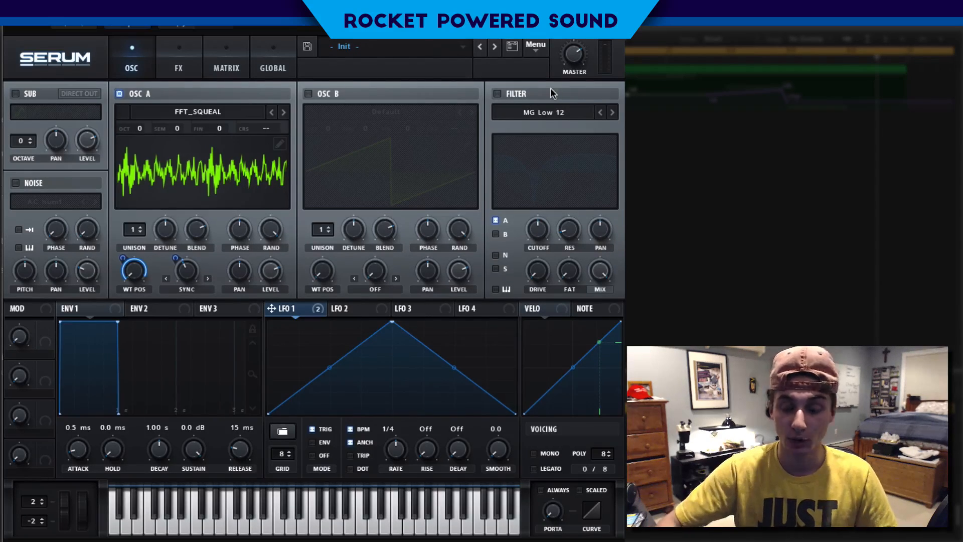
Enable the filter and set its type to Notch 24 from the Normal category.
click(497, 94)
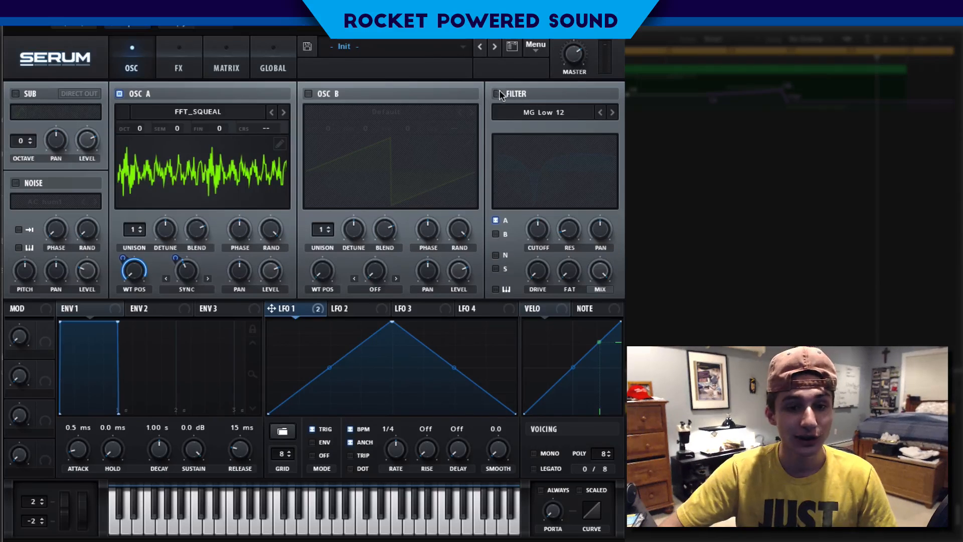
click(537, 113)
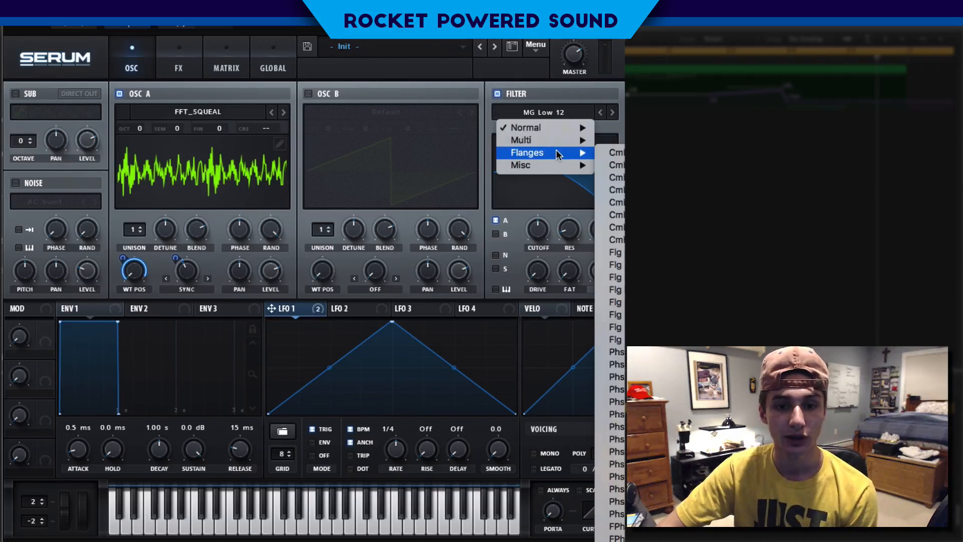
mouse_move(552, 128)
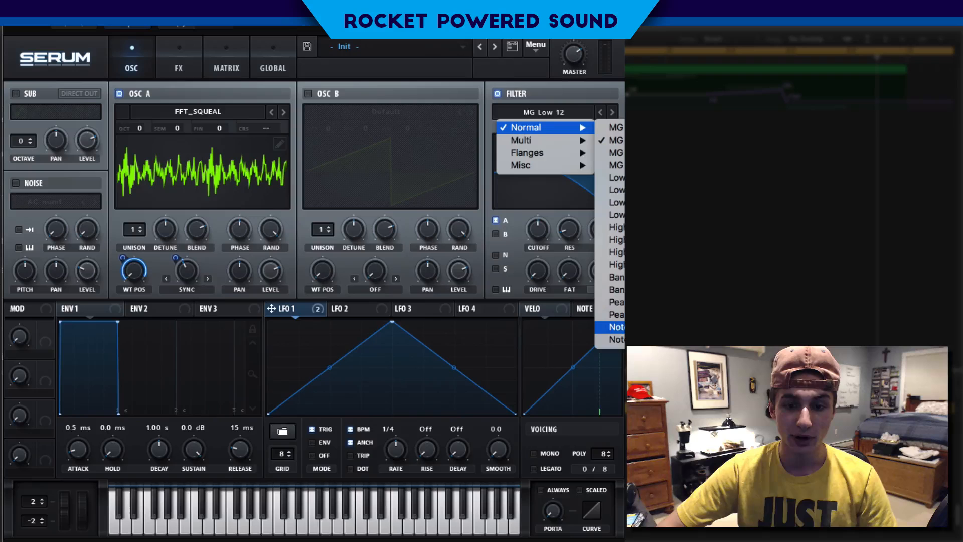
click(614, 339)
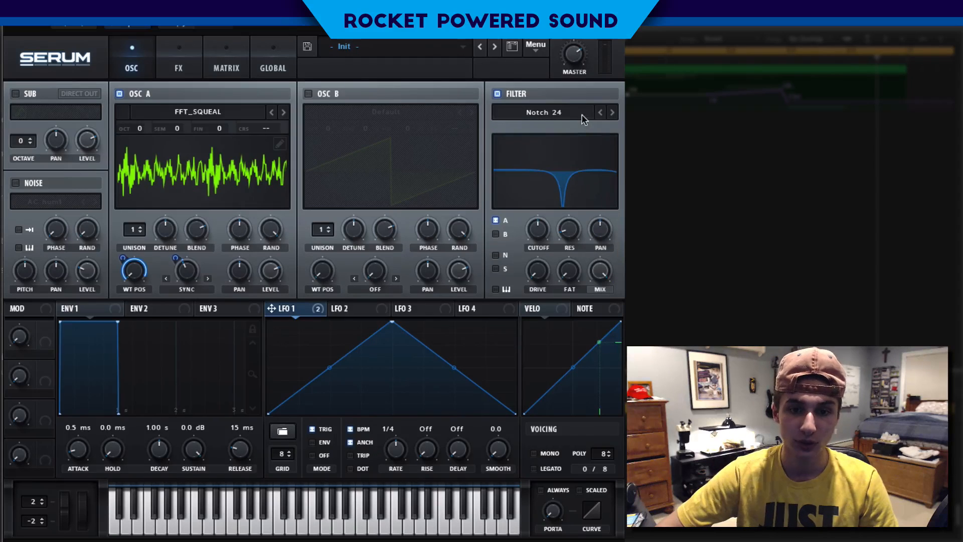
click(568, 115)
click(563, 241)
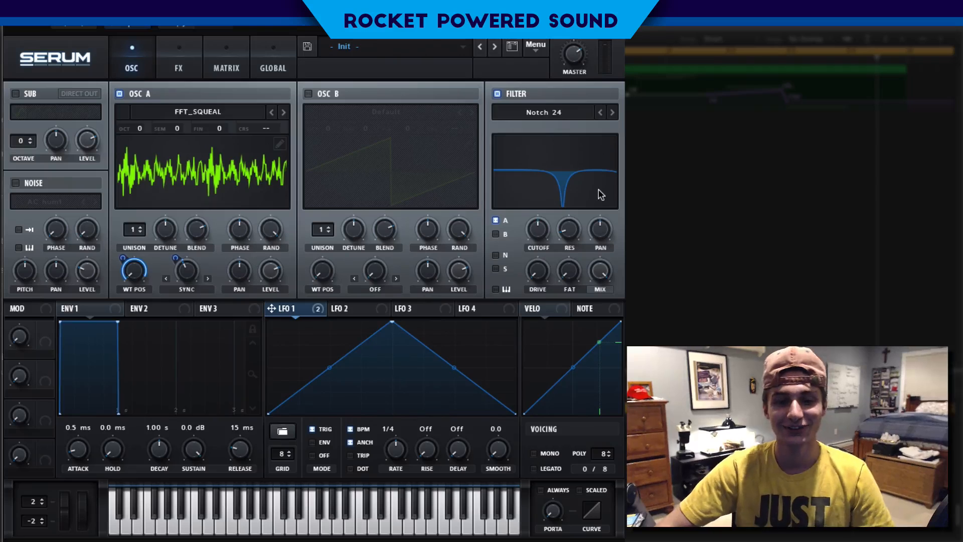
click(555, 109)
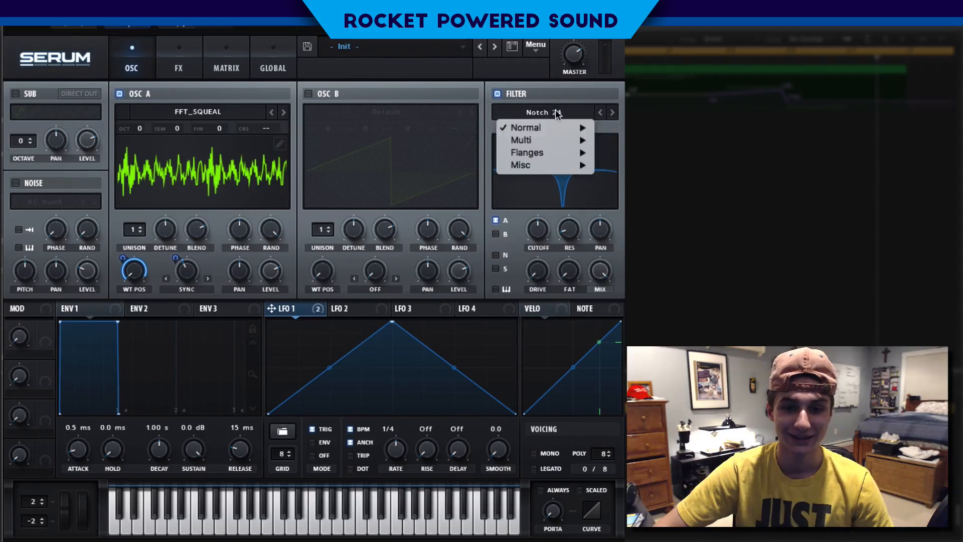
click(575, 199)
click(555, 116)
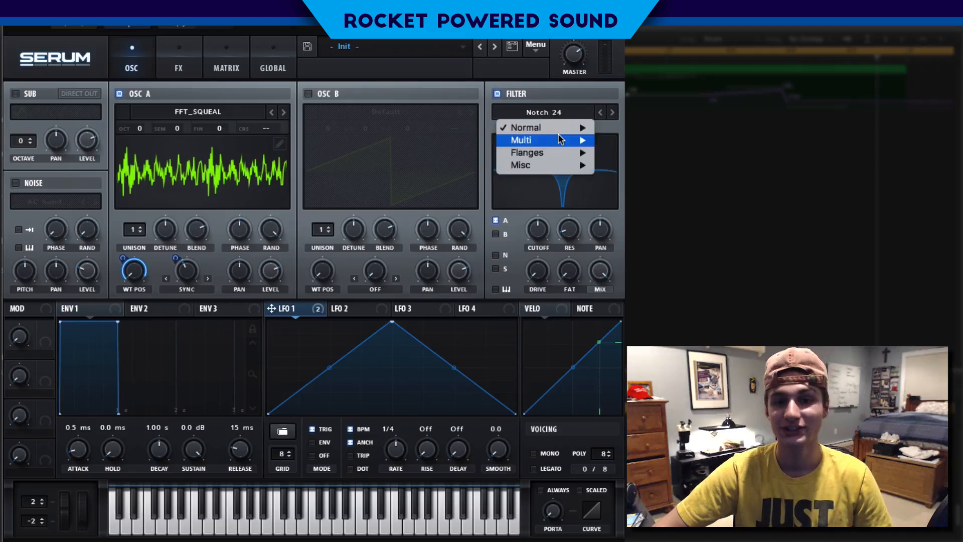
mouse_move(555, 170)
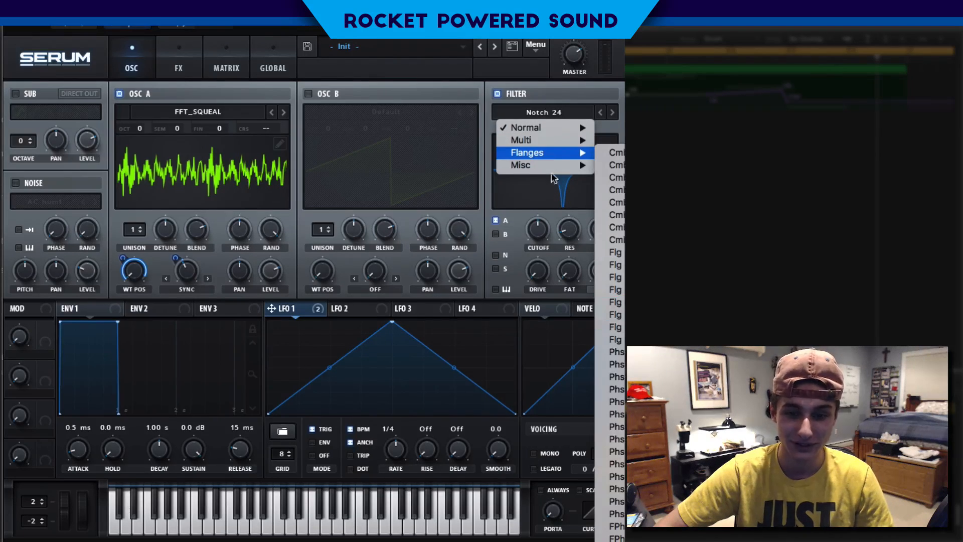
click(540, 230)
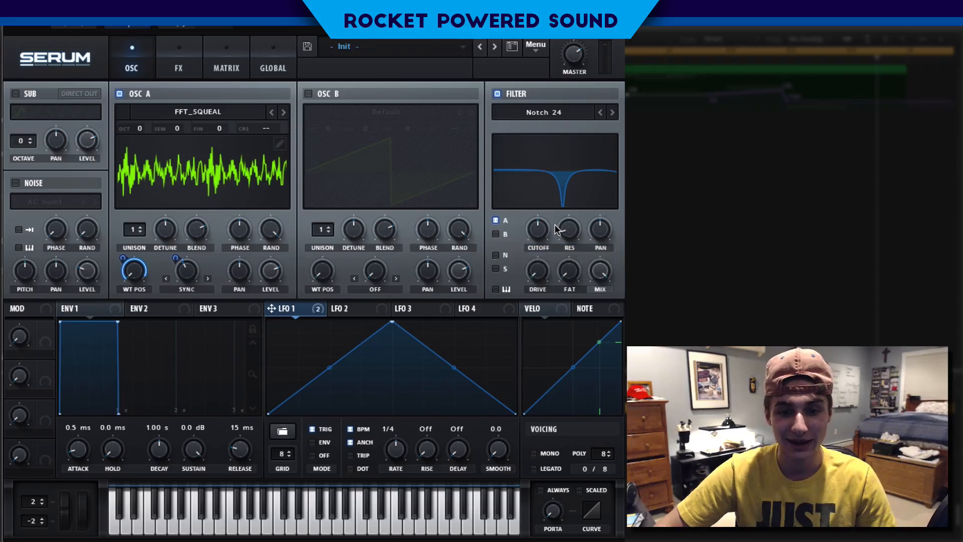
Raise the Notch 24 filter's resonance slightly and lower its cutoff.
mouse_move(557, 231)
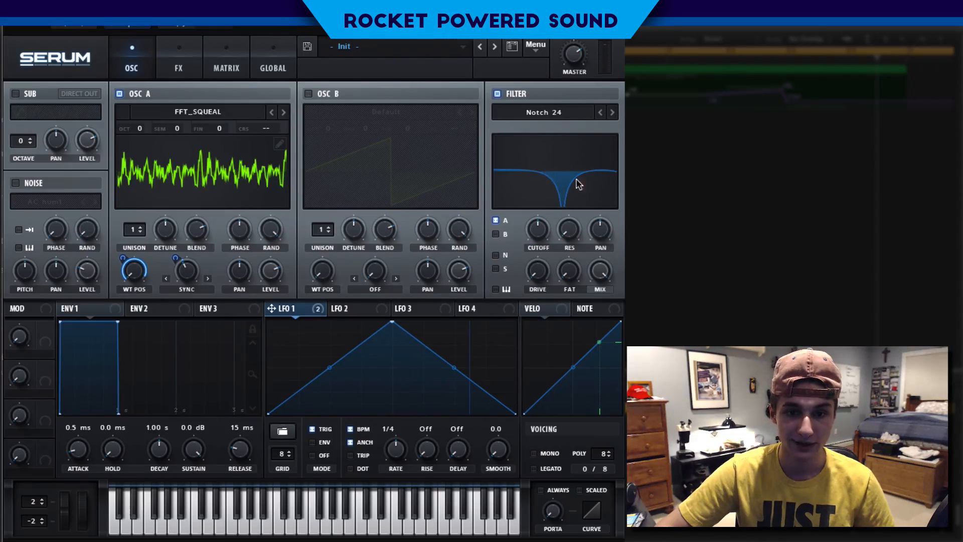
mouse_move(573, 235)
mouse_down()
mouse_move(578, 200)
mouse_move(576, 230)
mouse_up()
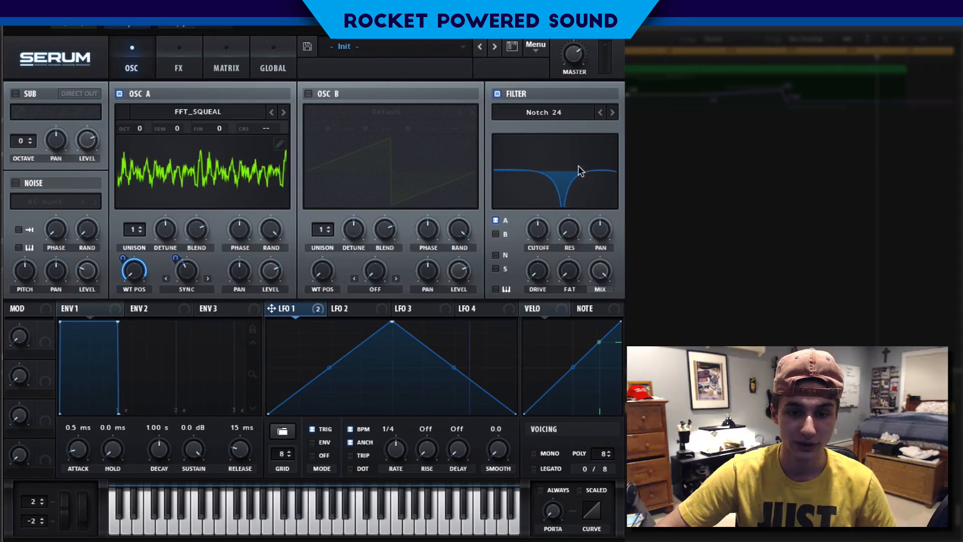
drag(542, 220, 481, 175)
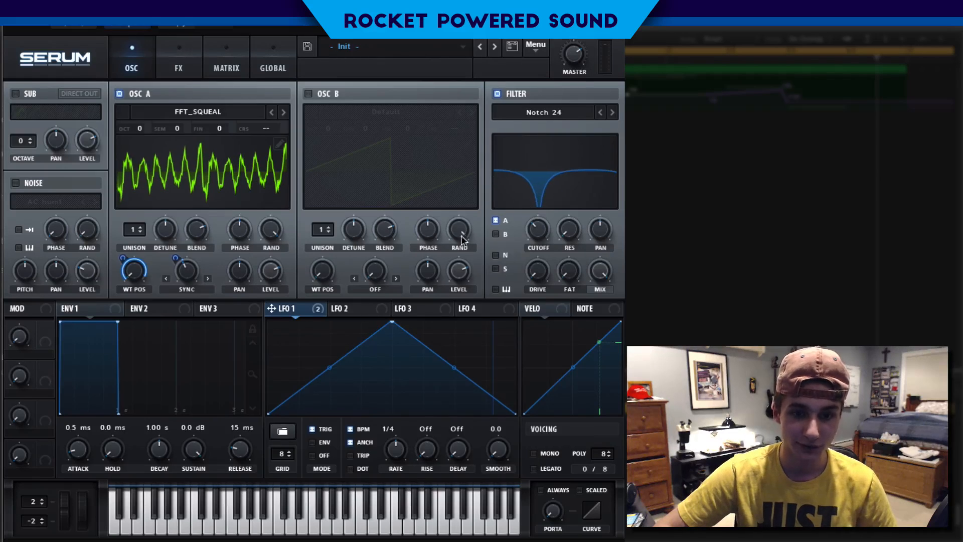
Assign LFO 1 to the filter cutoff and raise the filter's drive.
drag(317, 306, 509, 221)
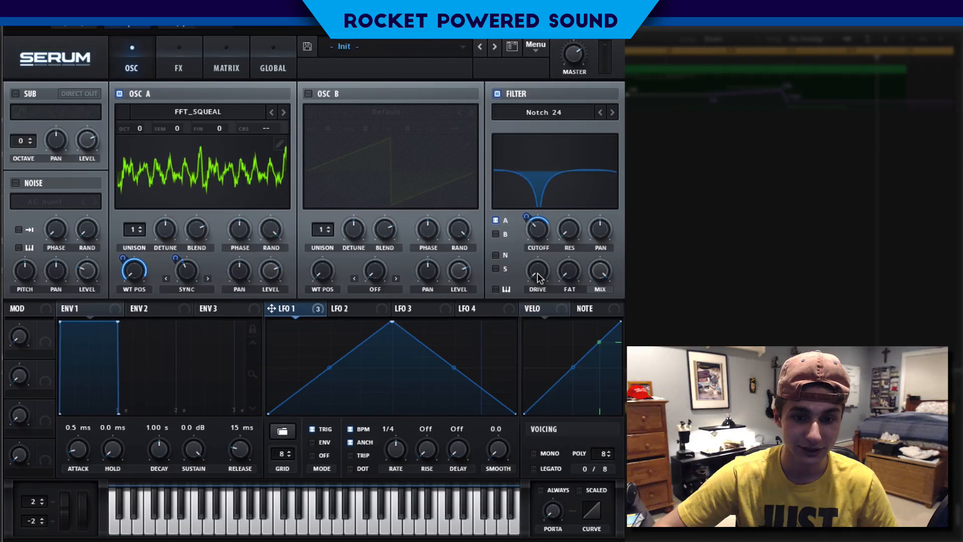
drag(538, 272, 564, 113)
drag(567, 52, 544, 59)
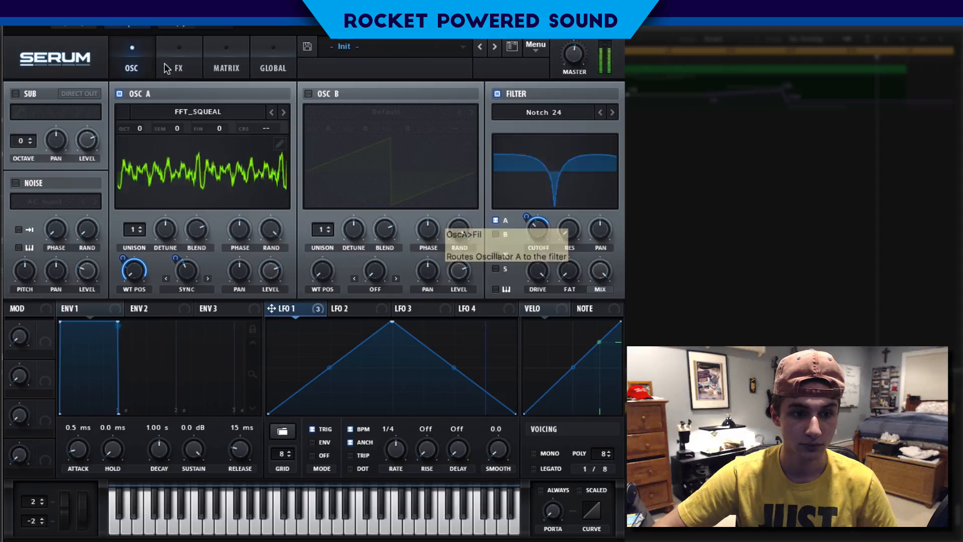
mouse_move(194, 264)
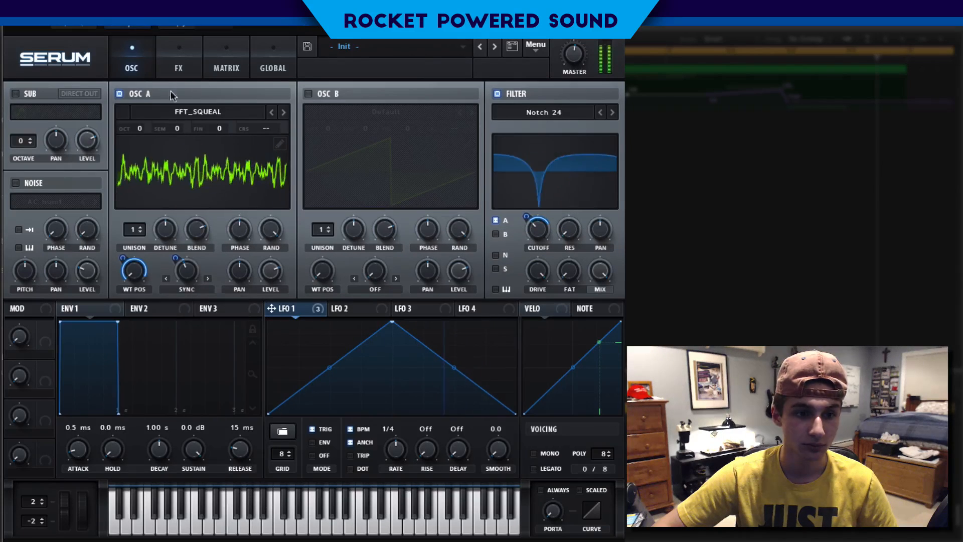
Show the effects rack, set the voicing to Mono with Legato, and adjust the portamento time.
click(175, 53)
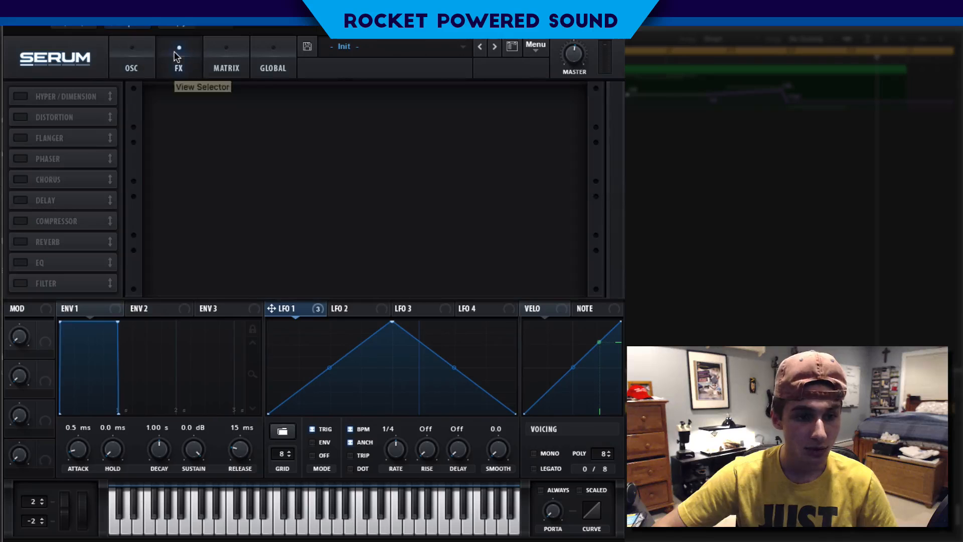
click(534, 453)
click(533, 469)
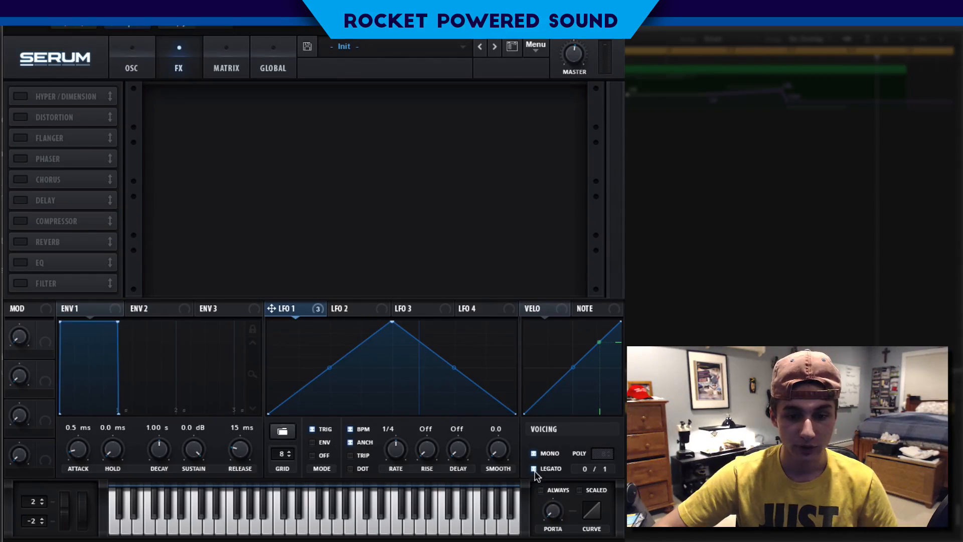
drag(560, 511, 567, 460)
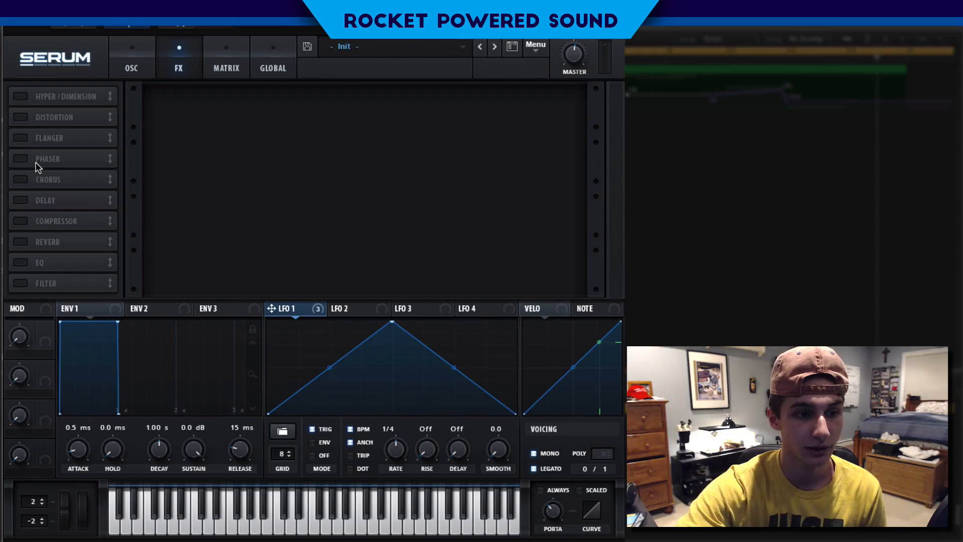
Enable Tube distortion as the first effect in the chain, with more drive and a reduced mix.
click(20, 242)
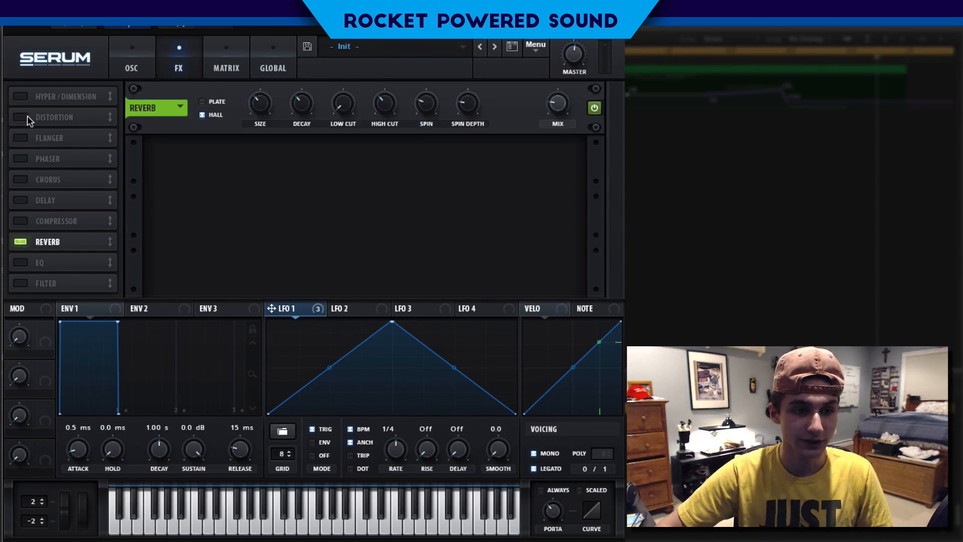
click(21, 242)
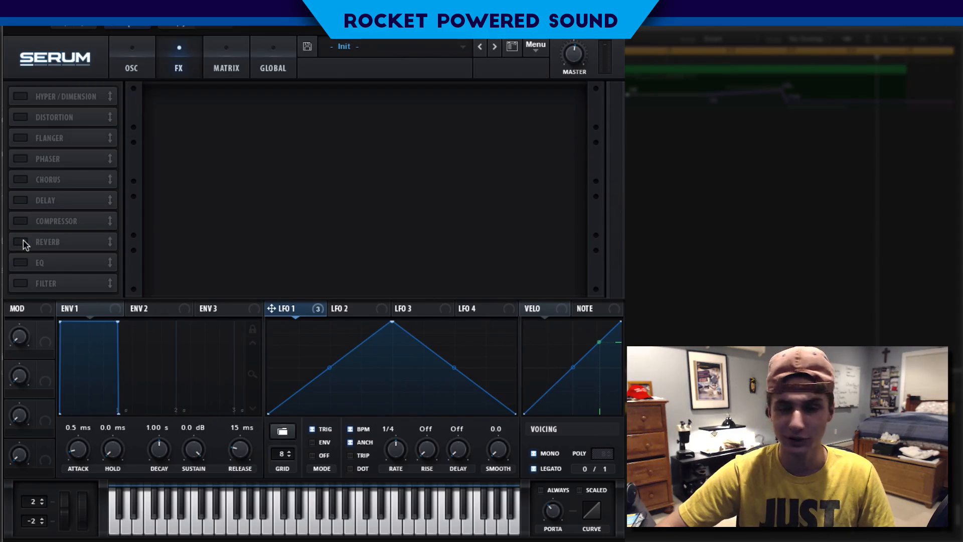
click(21, 117)
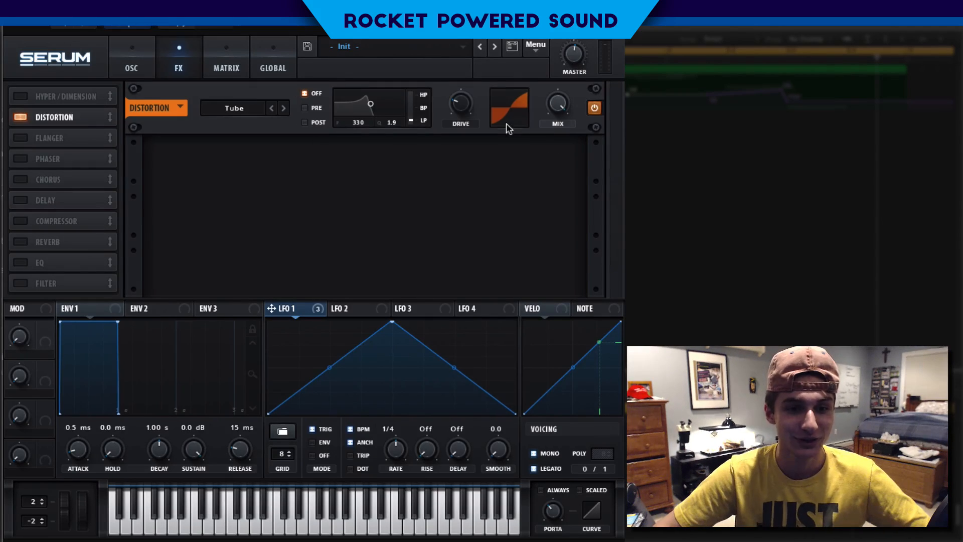
drag(460, 106, 473, 50)
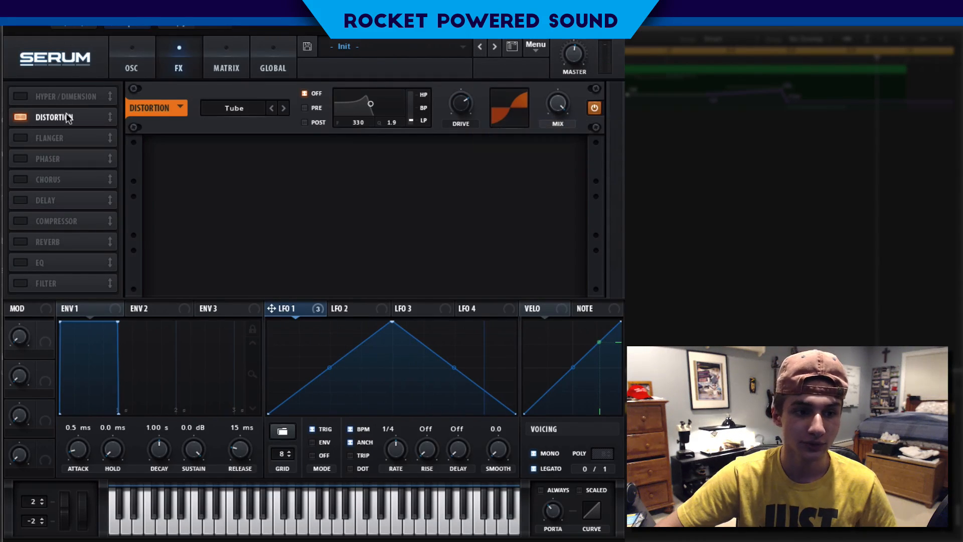
drag(64, 117, 90, 97)
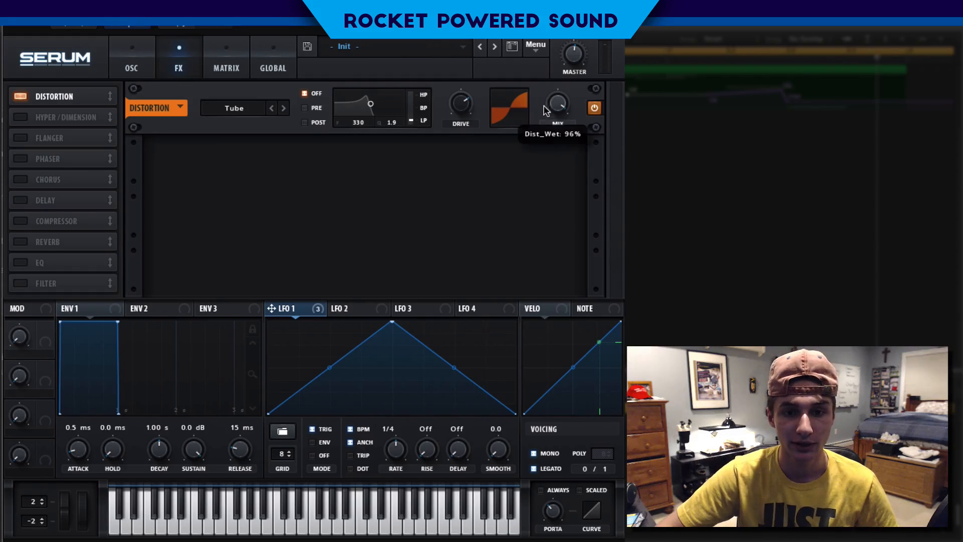
drag(537, 115, 527, 120)
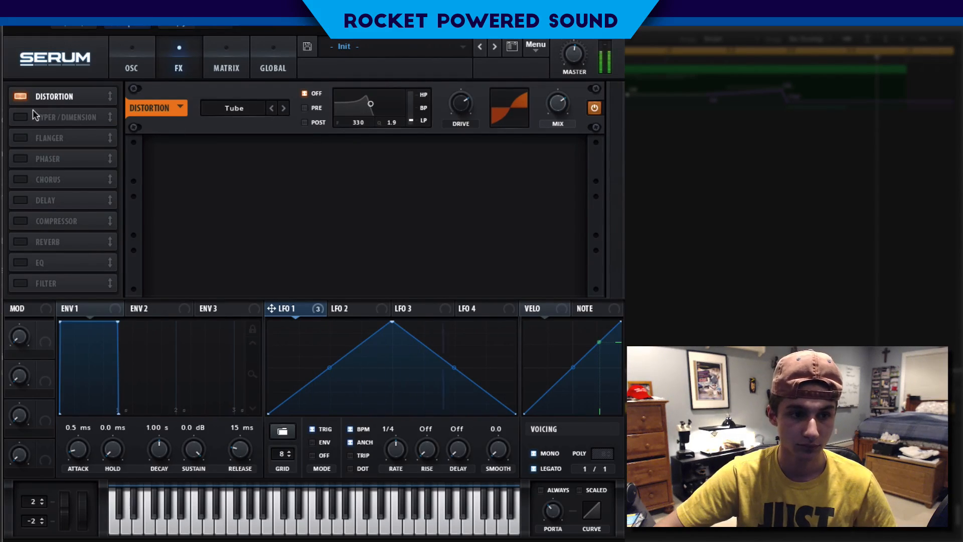
Enable the Hyper/Dimension effect after the distortion, reducing the Hyper mix and keeping its unison at 4.
click(19, 116)
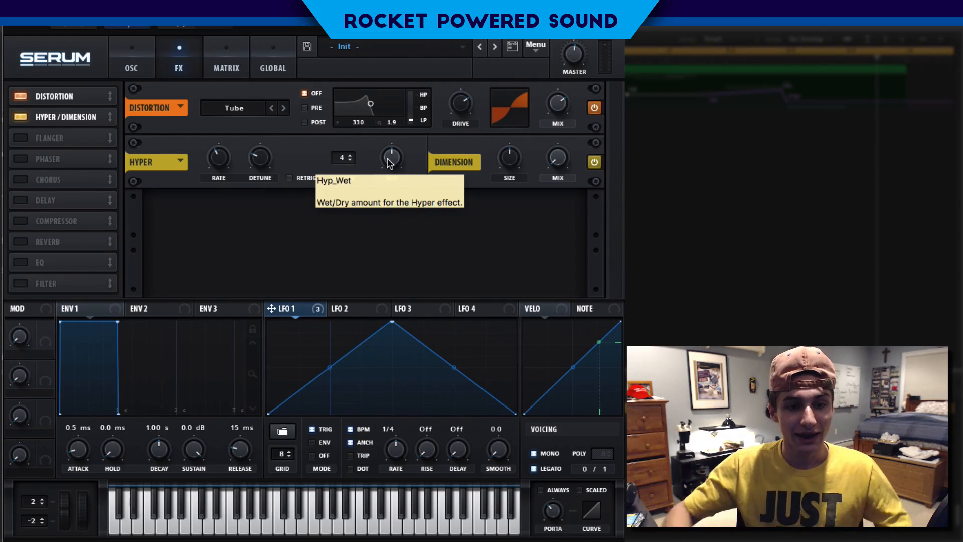
drag(397, 158, 385, 169)
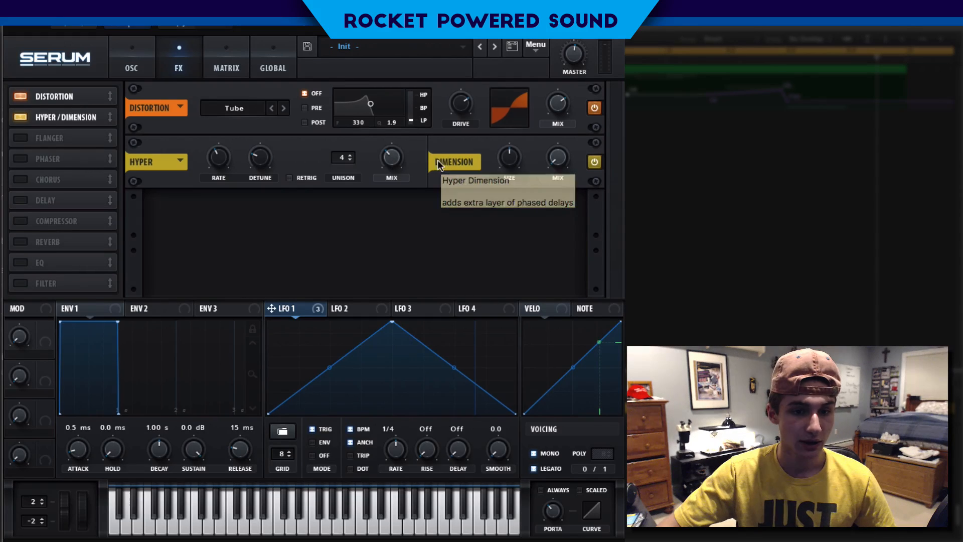
click(346, 155)
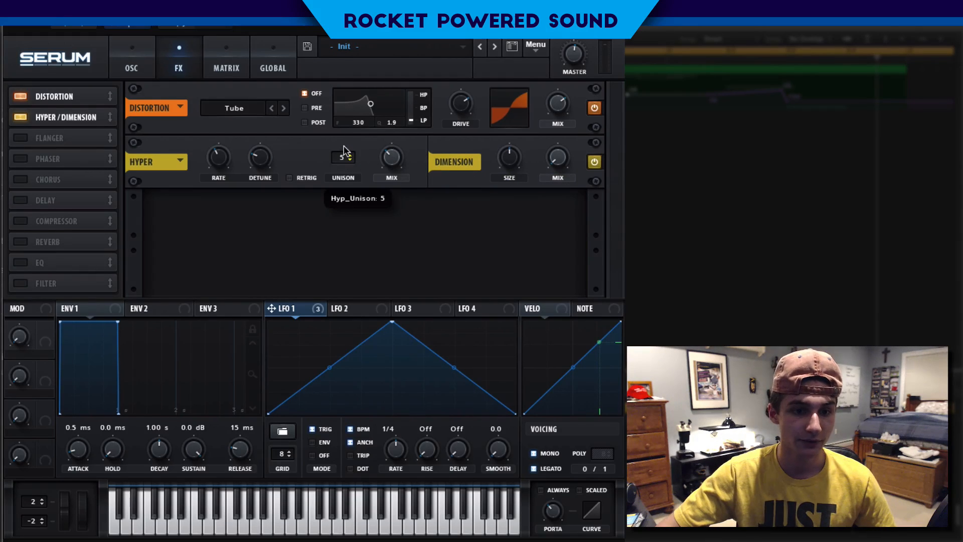
click(345, 157)
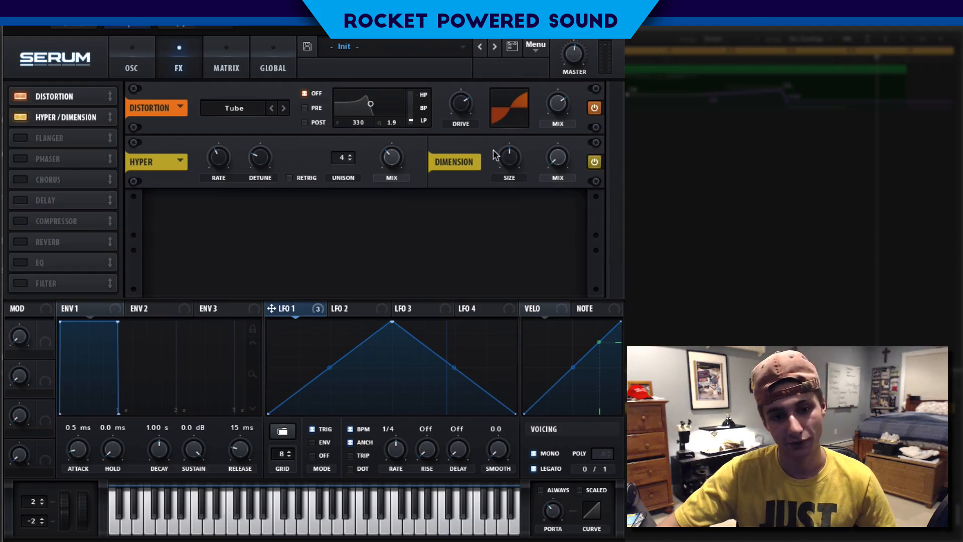
Lower the Dimension size to near minimum, raise its mix, and compare the sound with Hyper/Dimension bypassed.
drag(481, 182, 476, 199)
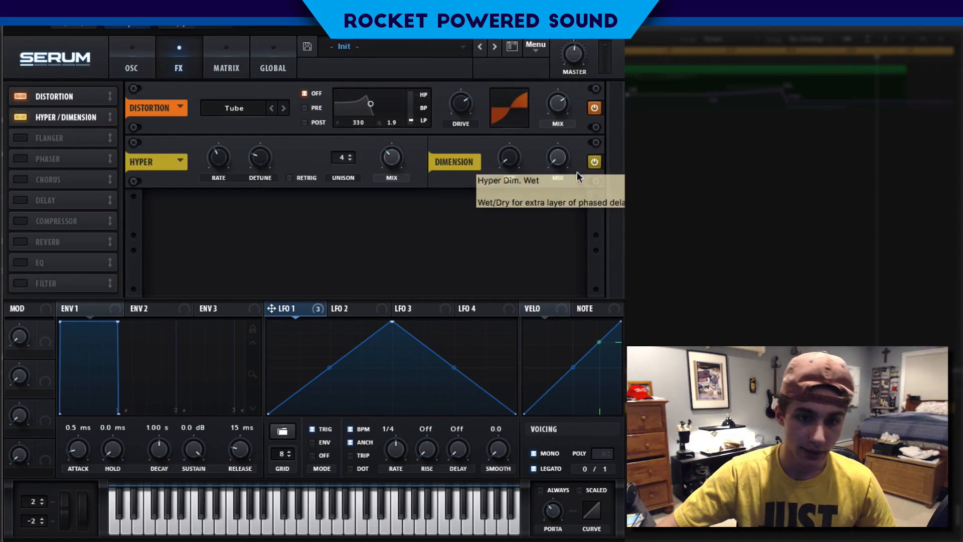
drag(560, 149, 573, 22)
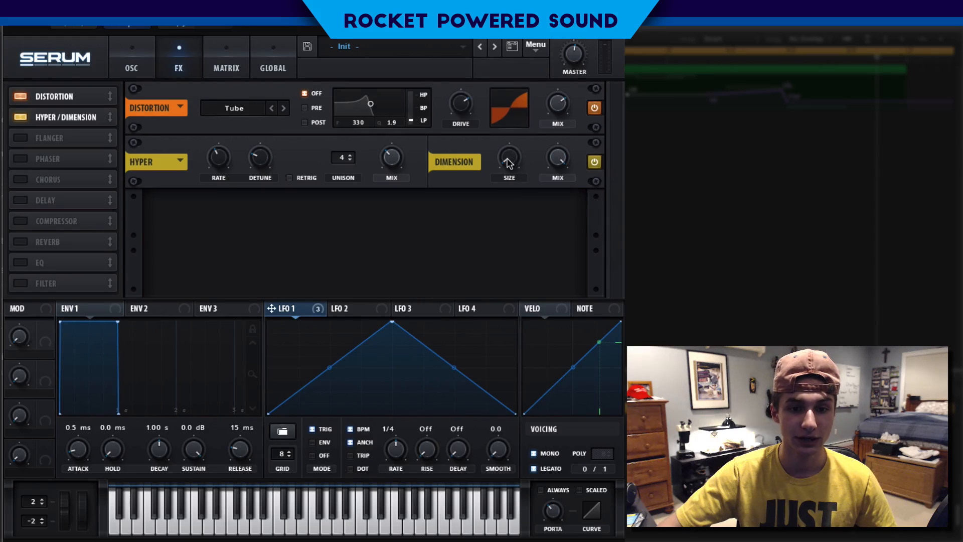
drag(506, 159, 522, 21)
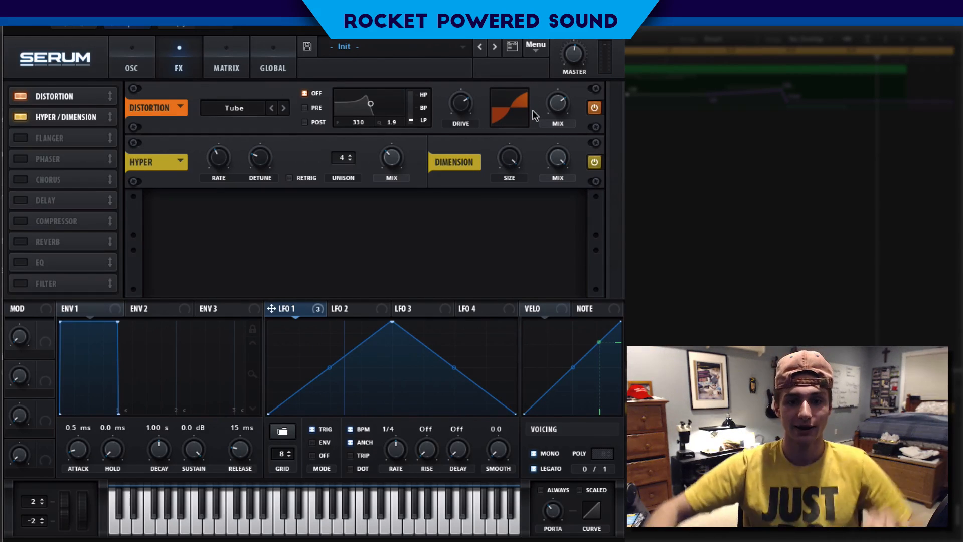
drag(521, 155, 462, 265)
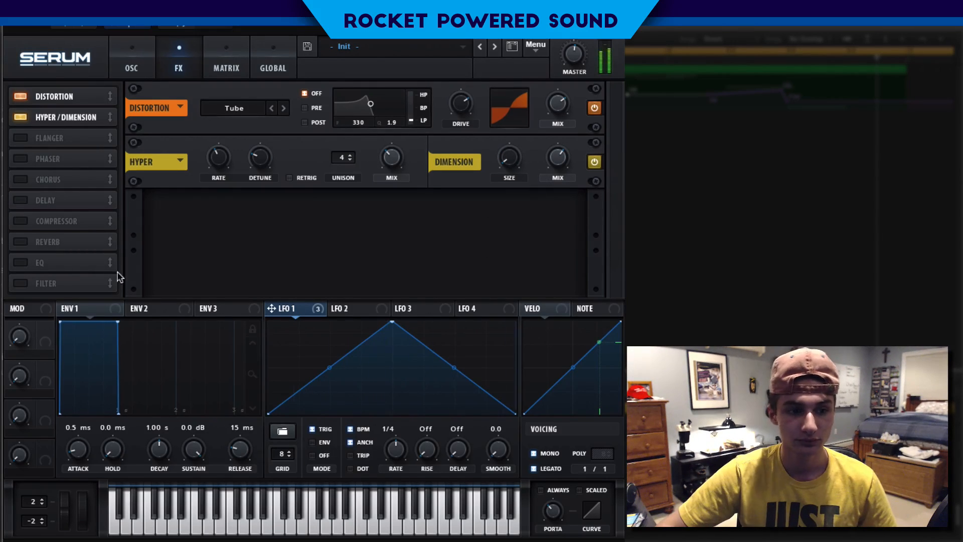
click(21, 117)
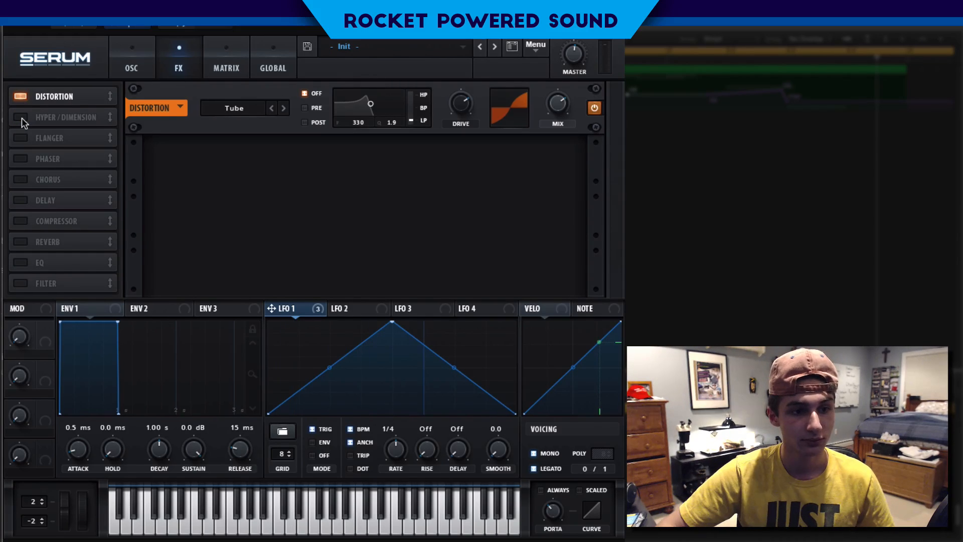
click(21, 118)
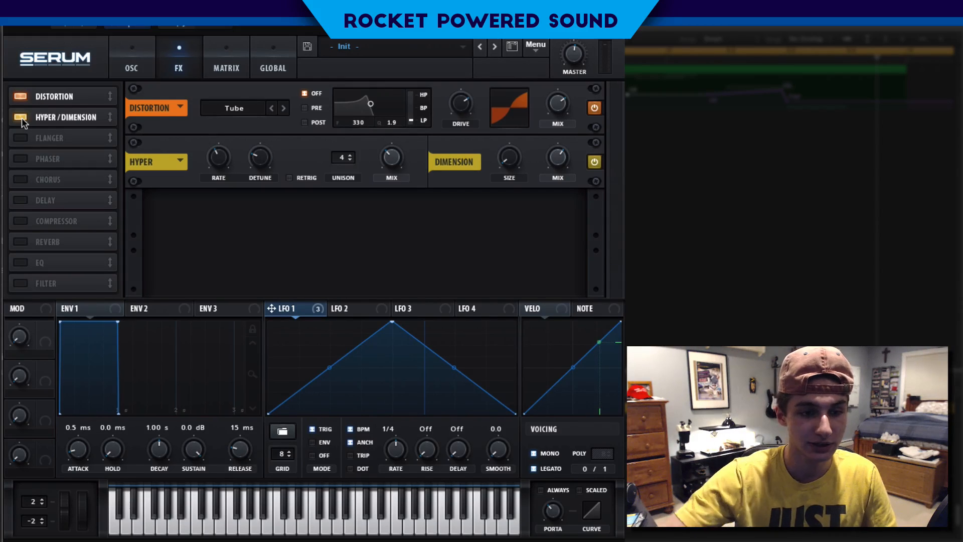
Enable the phaser with BPM sync and set its rate to 1/2.
click(21, 159)
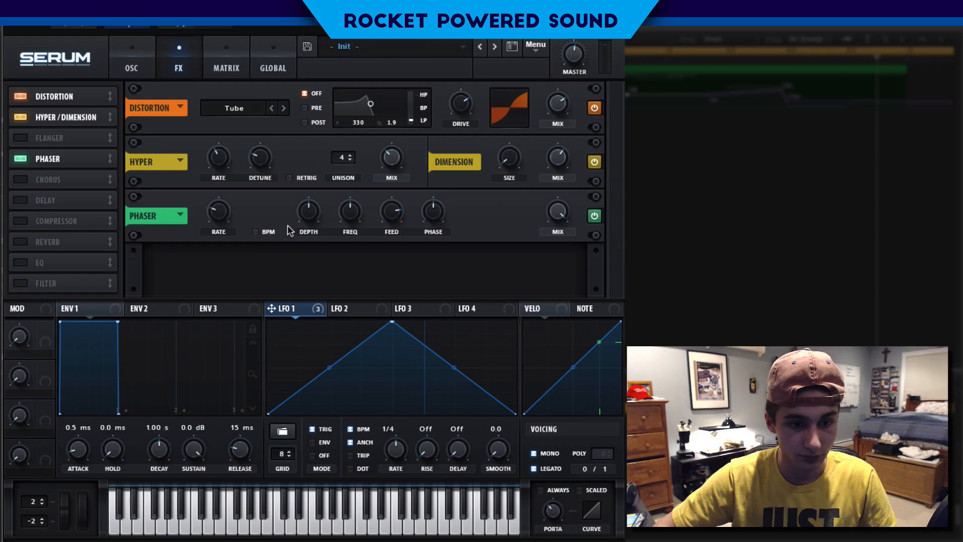
click(254, 233)
mouse_move(225, 217)
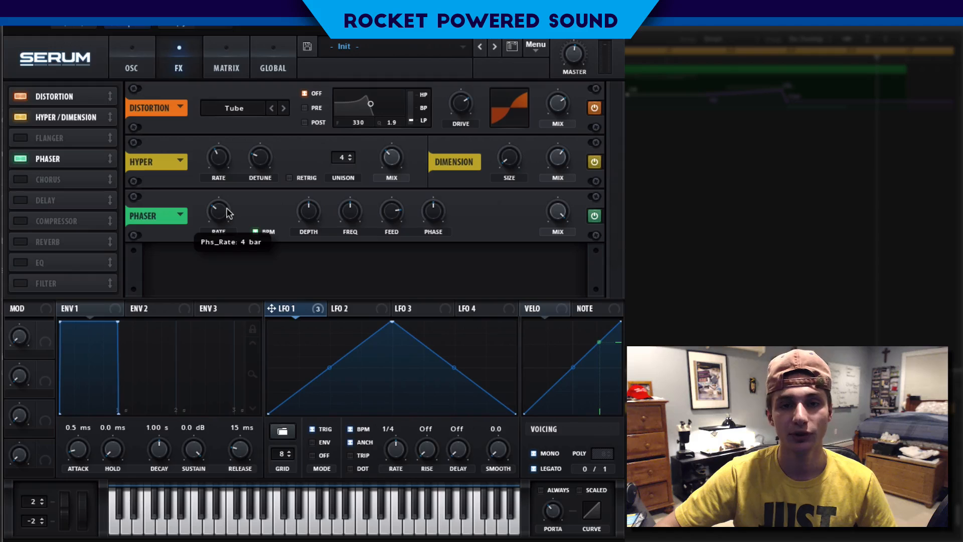
drag(227, 209, 243, 188)
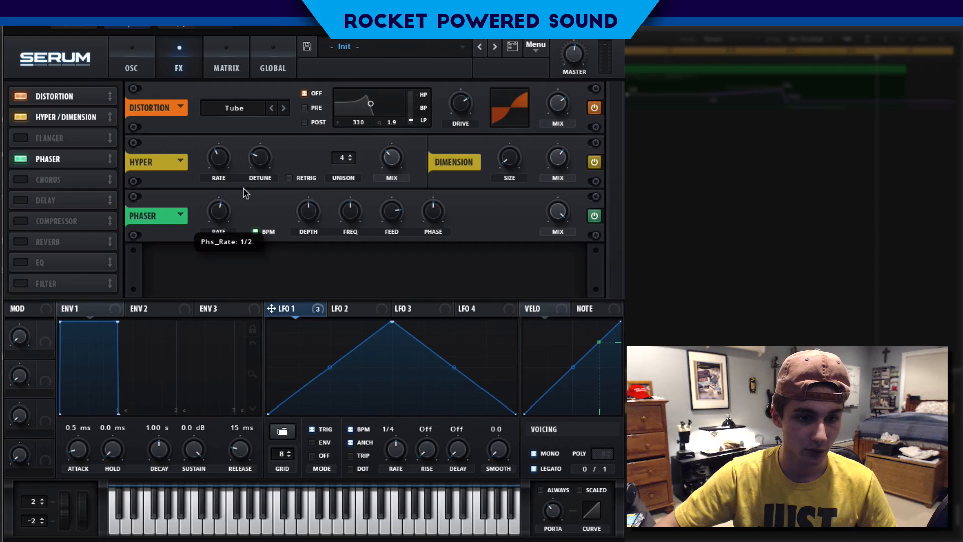
key(a)
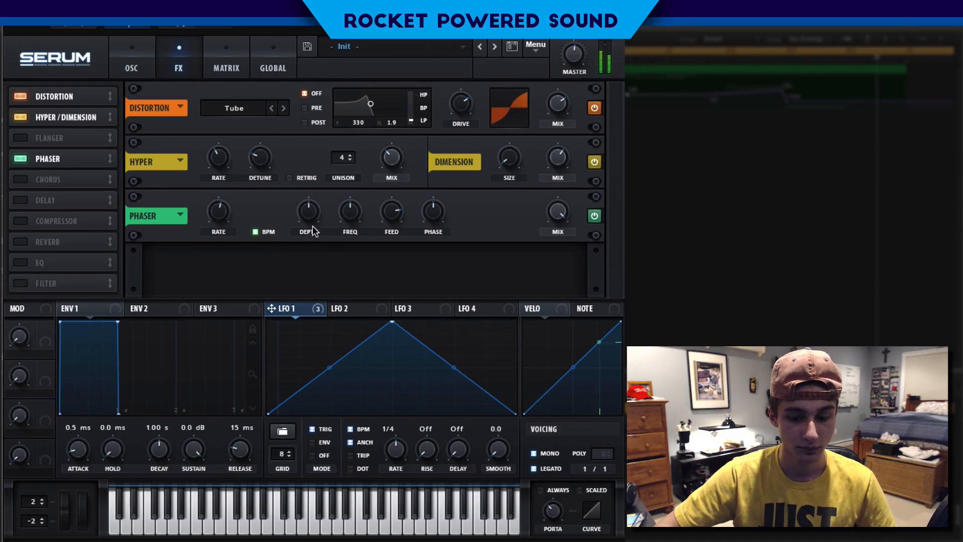
Lower the phaser's depth slightly and assign LFO 1 to it.
drag(308, 213, 282, 188)
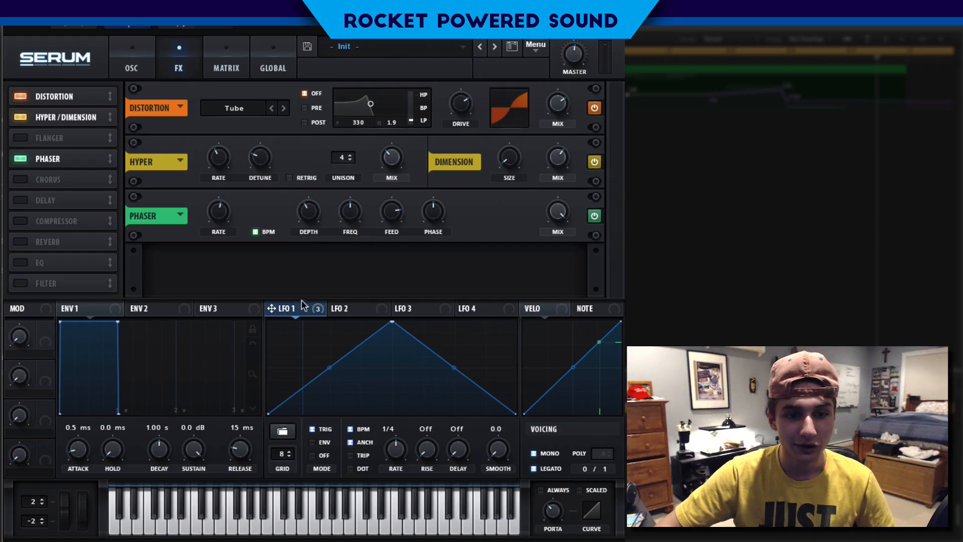
drag(297, 307, 262, 229)
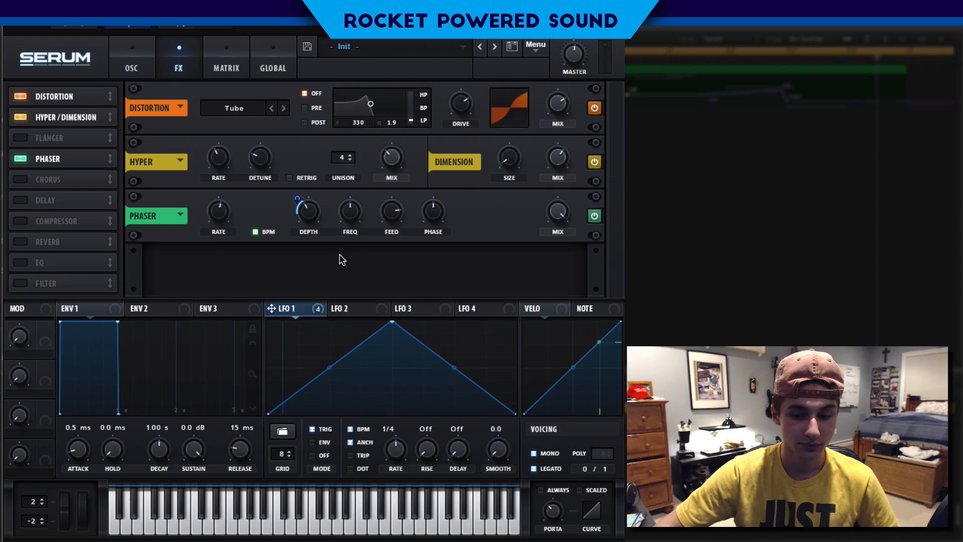
Lower the phaser's frequency and reduce its wet/dry mix.
drag(346, 219, 325, 215)
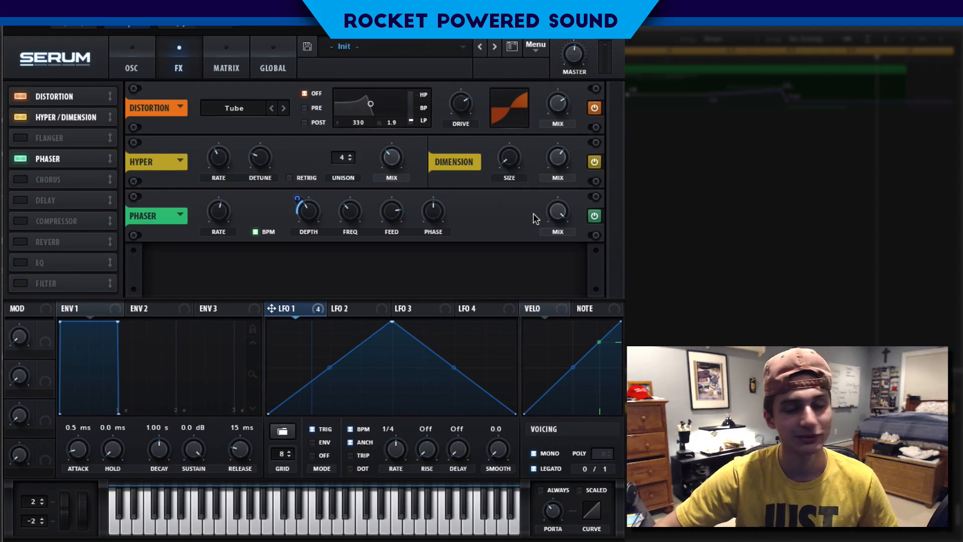
drag(558, 206, 544, 212)
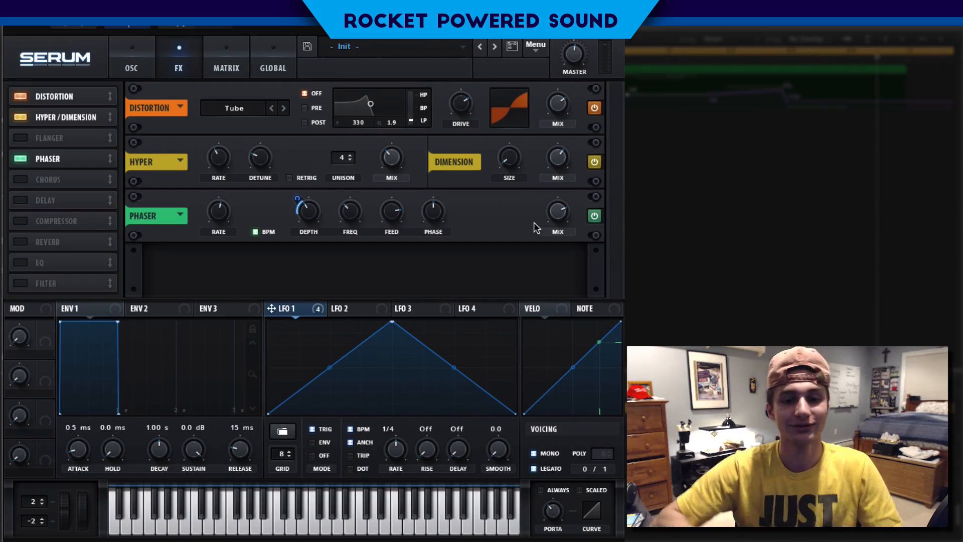
drag(558, 210, 550, 218)
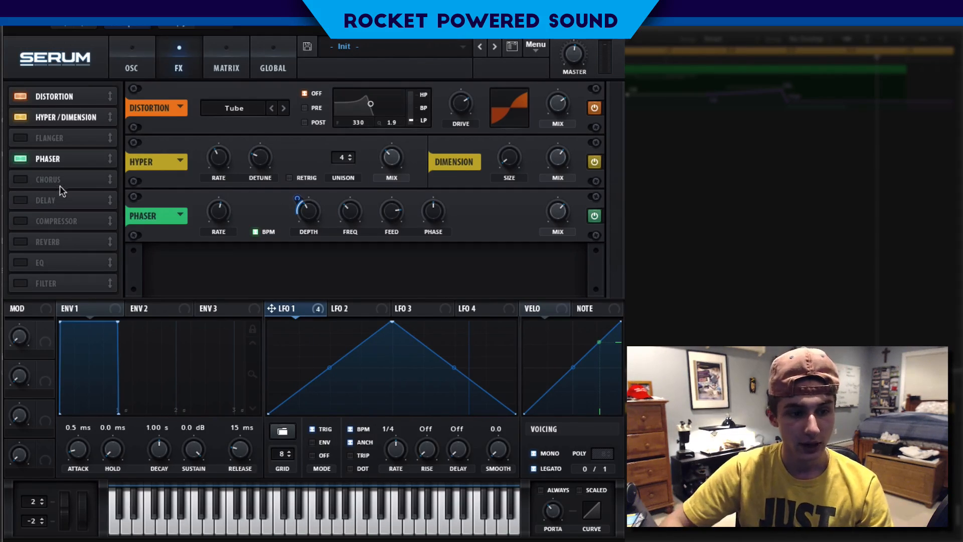
Enable the compressor in multiband mode after the phaser.
click(15, 218)
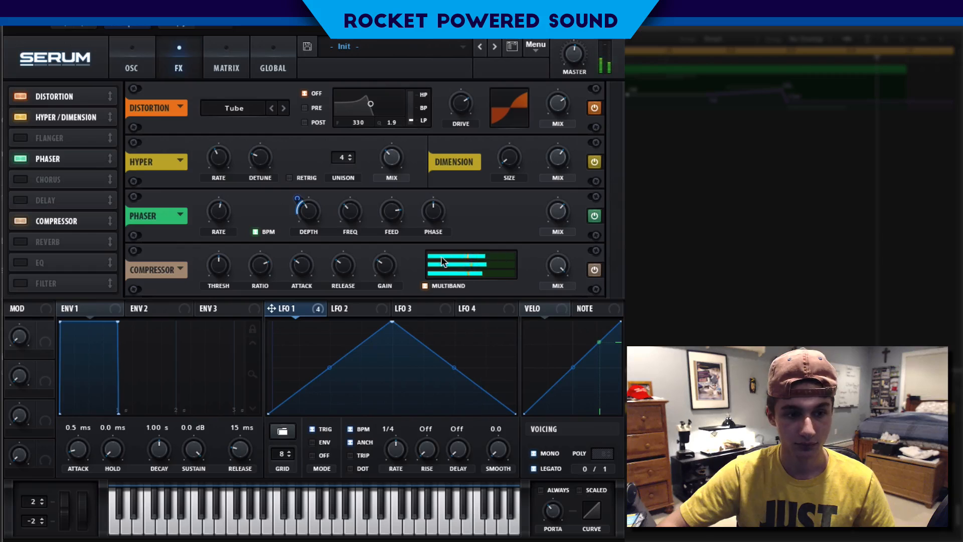
Enable the delay and the reverb, placed after the compressor in the effects chain.
click(23, 200)
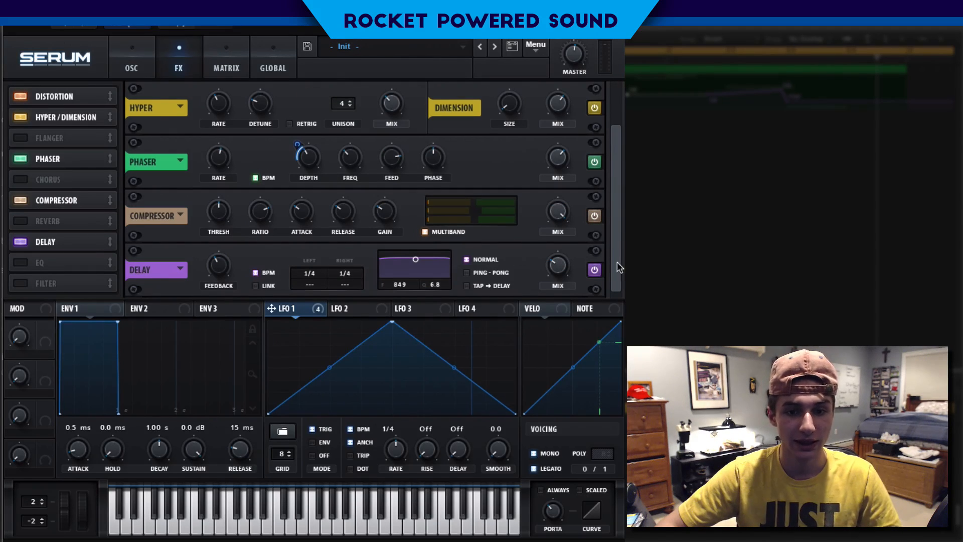
click(27, 219)
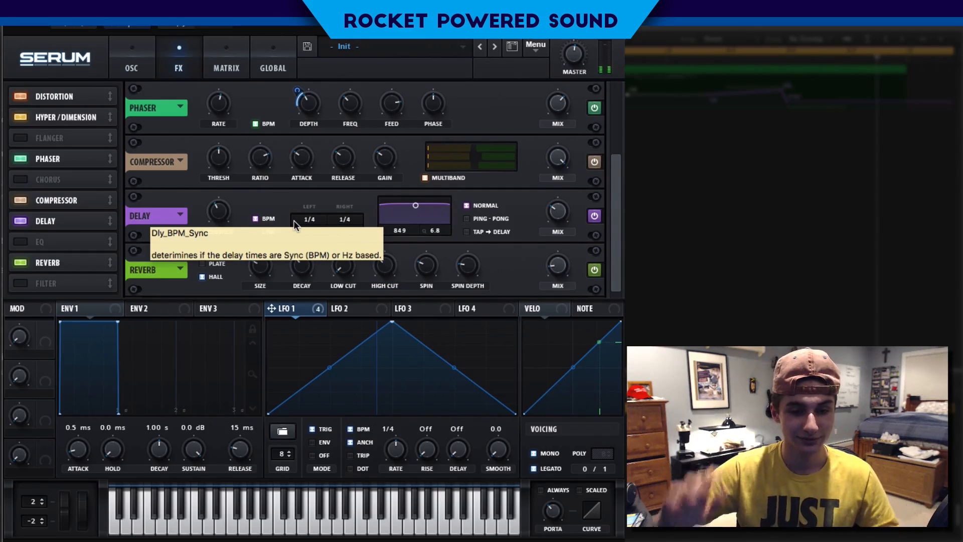
Turn off the delay's BPM sync, link its two channels and set the delay time to 27.16 ms.
click(256, 218)
click(256, 232)
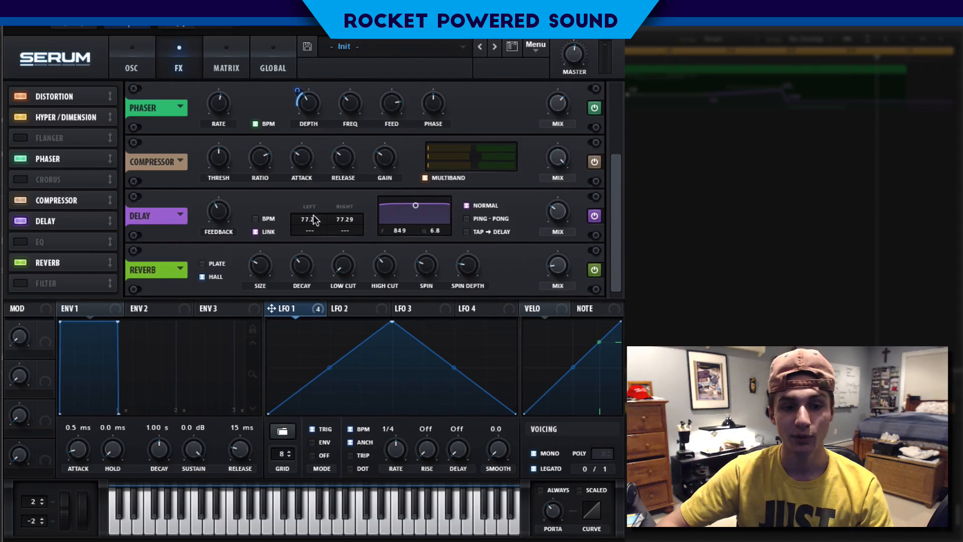
drag(316, 222, 329, 257)
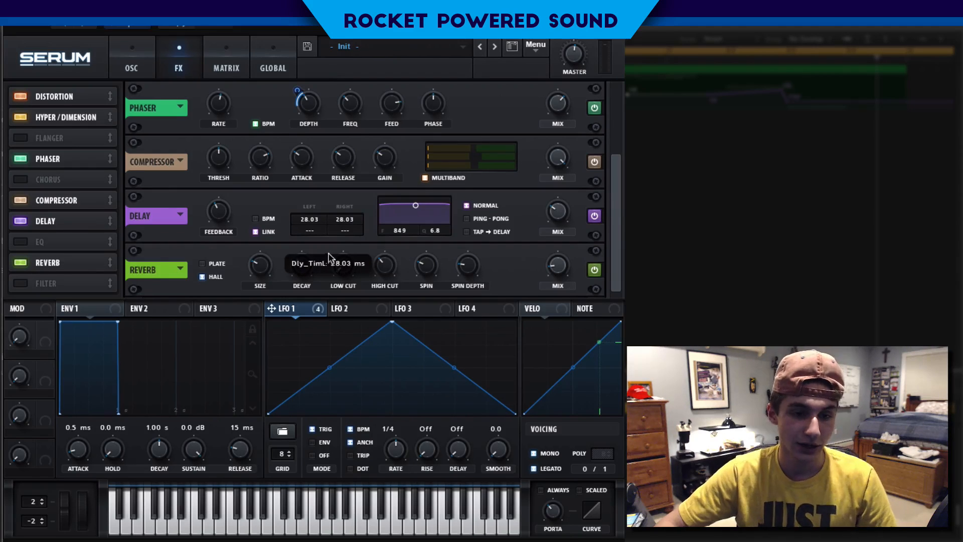
drag(328, 253, 328, 253)
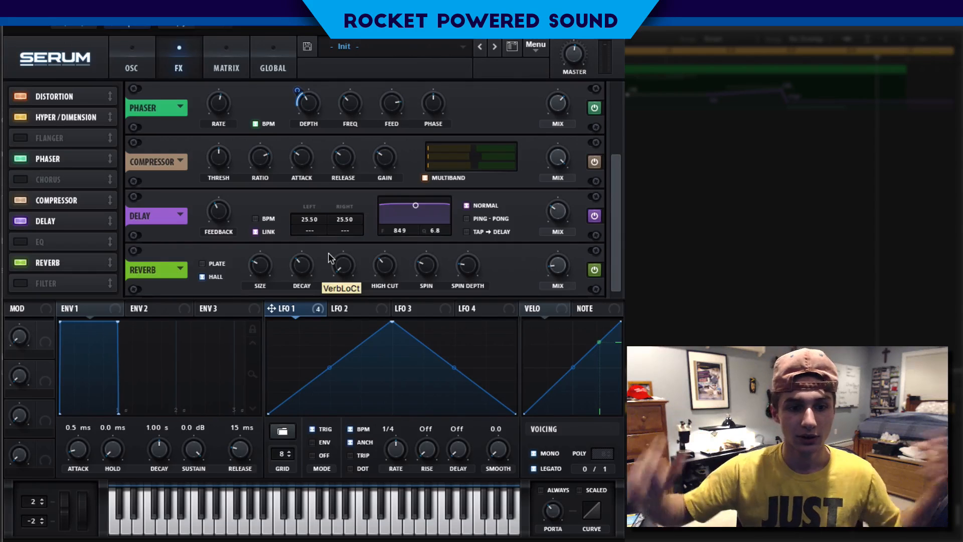
drag(316, 223, 315, 223)
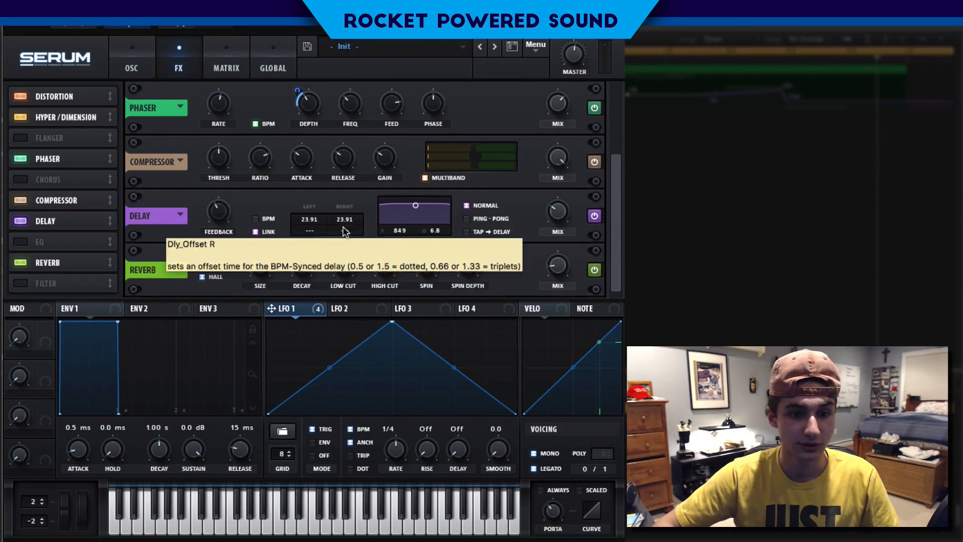
mouse_move(319, 223)
mouse_down()
mouse_move(318, 243)
mouse_move(323, 223)
mouse_up()
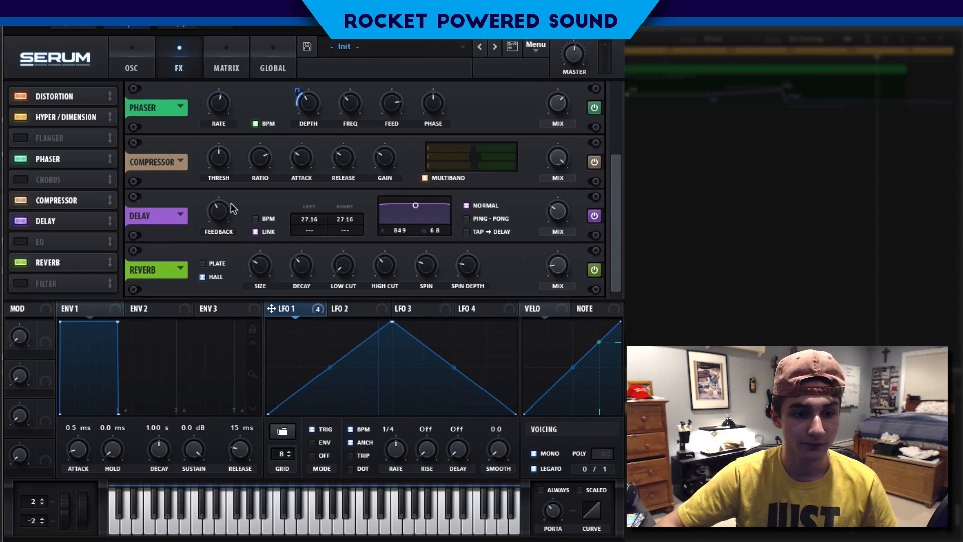
Raise the delay's wet/dry mix to slightly above halfway and play back the bass.
drag(555, 212, 557, 177)
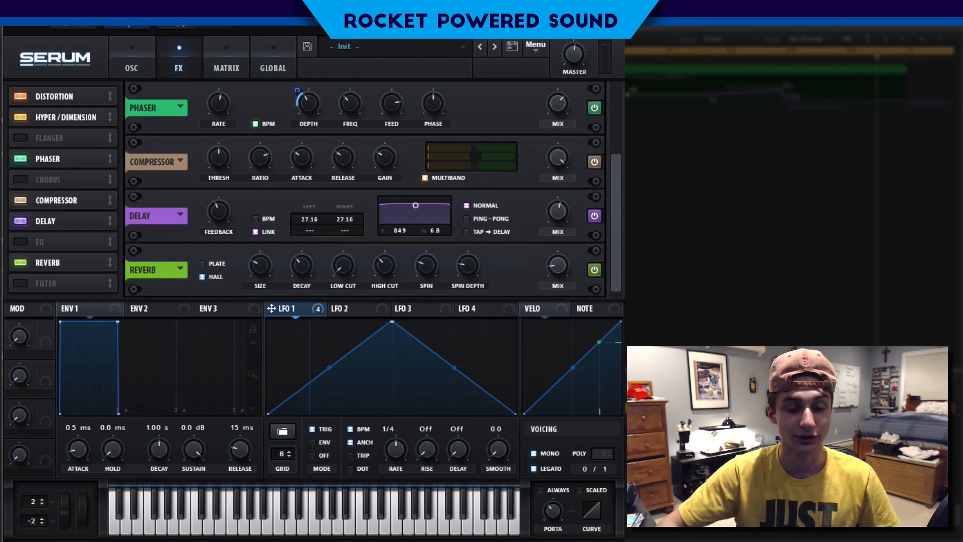
key(space)
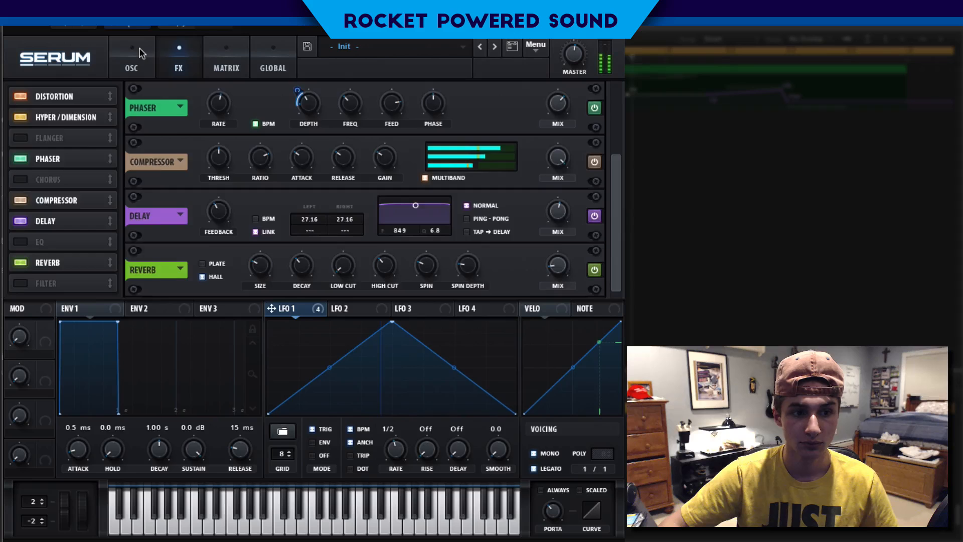
Transpose oscillator A up by 2 semitones.
click(132, 65)
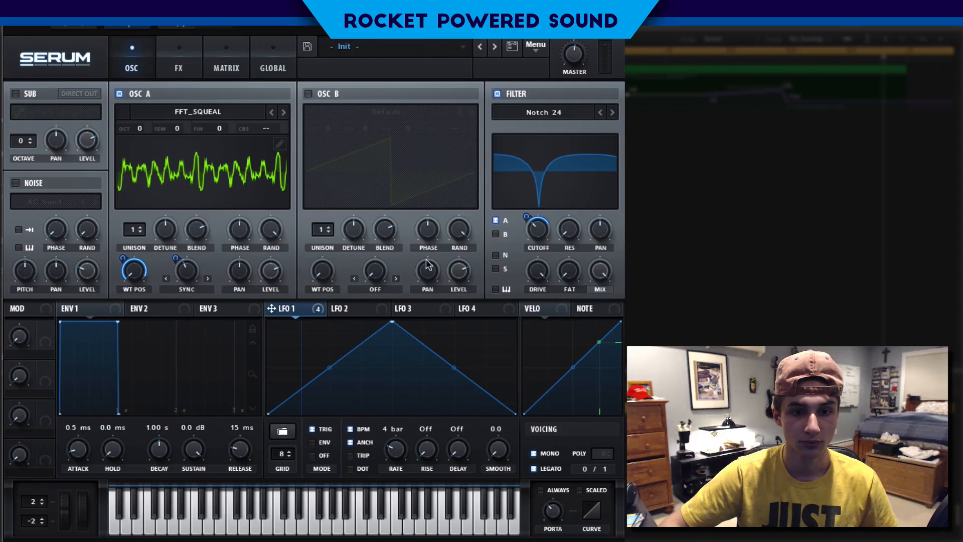
drag(176, 129, 180, 129)
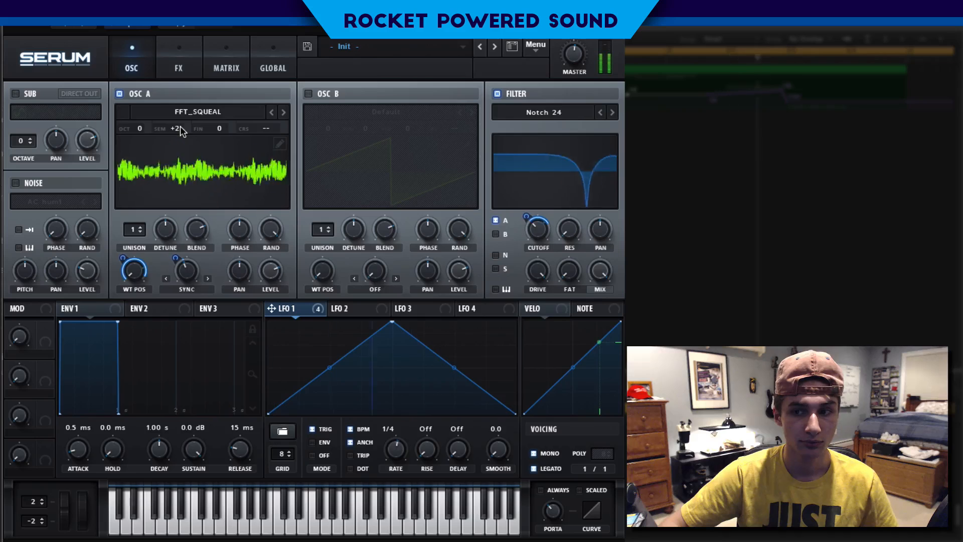
click(179, 63)
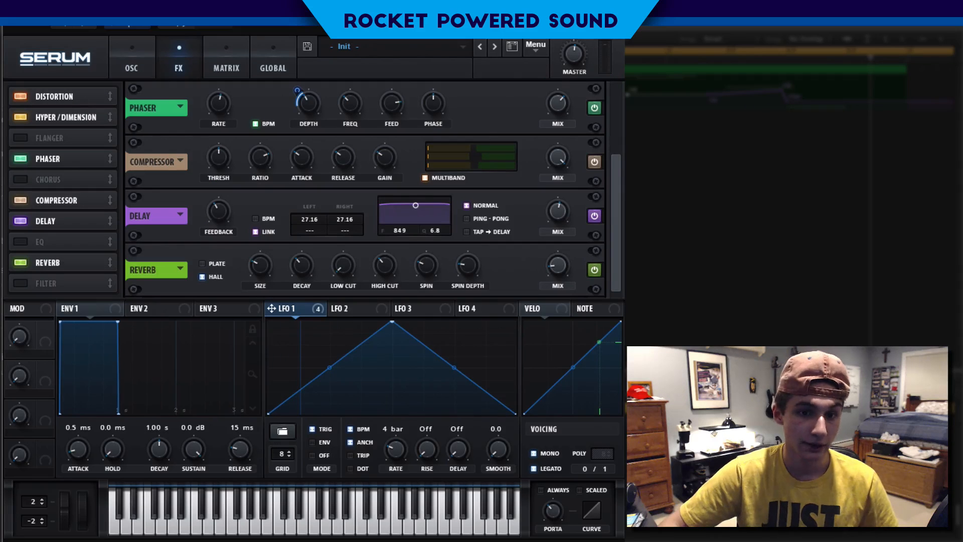
scroll(613, 158, up, 3)
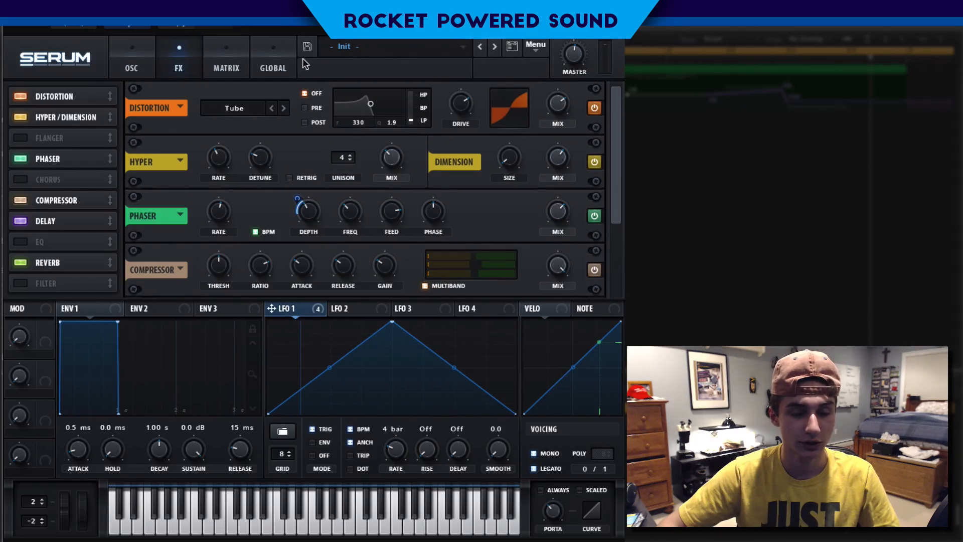
click(142, 43)
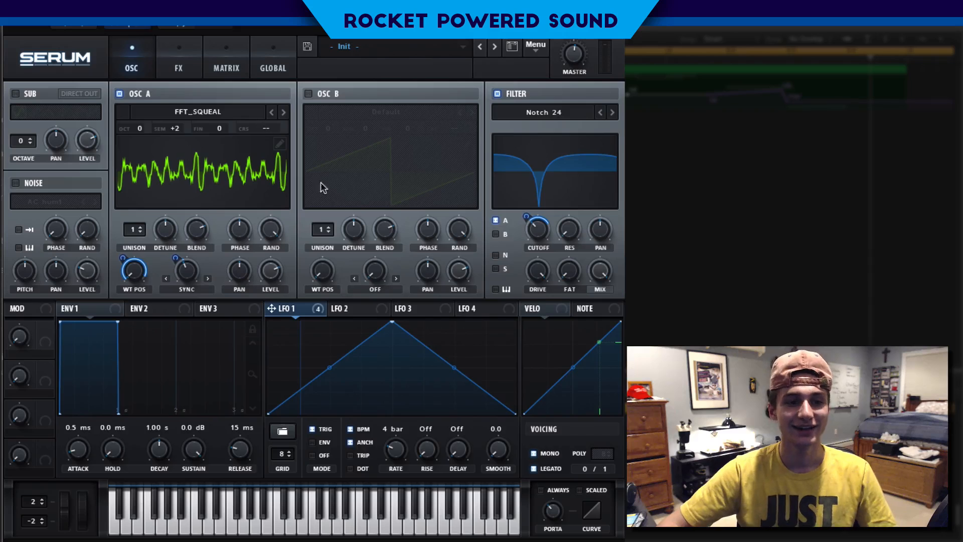